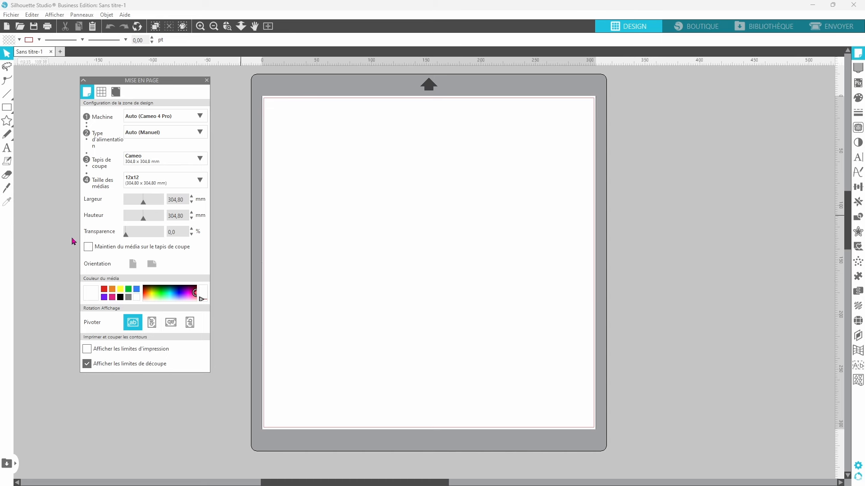
# Enable the "Maintien du média sur le tapis de coupe" option in the page setup and close the settings.
pyautogui.click(89, 247)
pyautogui.click(208, 81)
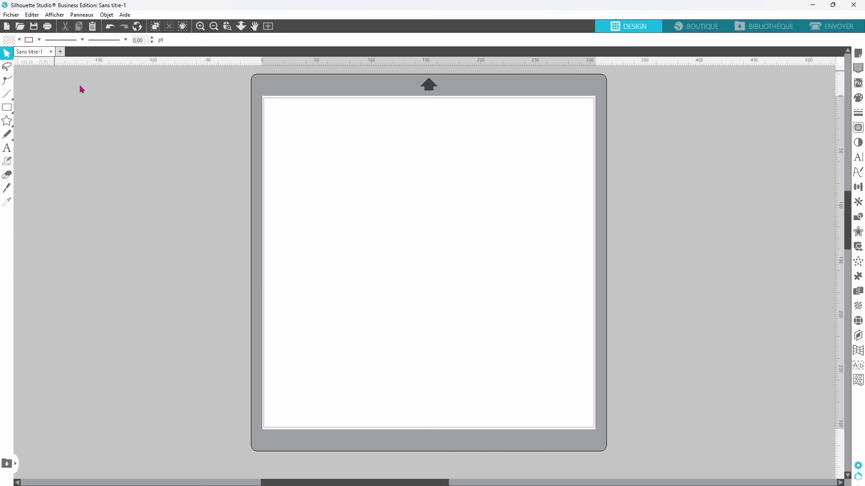
# Merge the pink-ringed round Studio Planète Silhouette logo from the LOGOS folder and move it lower on the page.
pyautogui.click(8, 17)
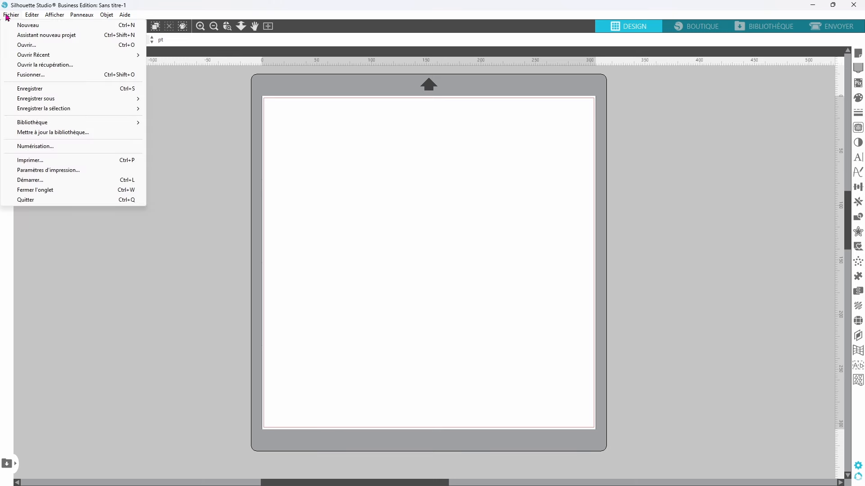
pyautogui.click(135, 76)
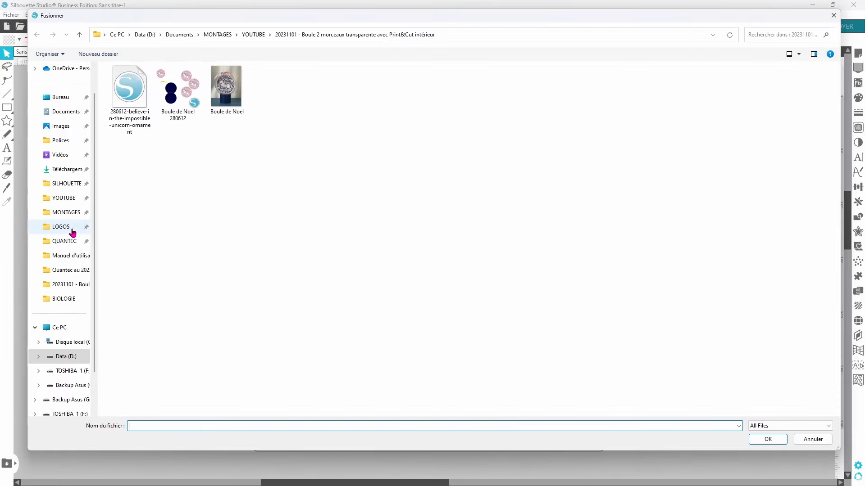
pyautogui.click(72, 229)
pyautogui.scroll(-10, 464, 269)
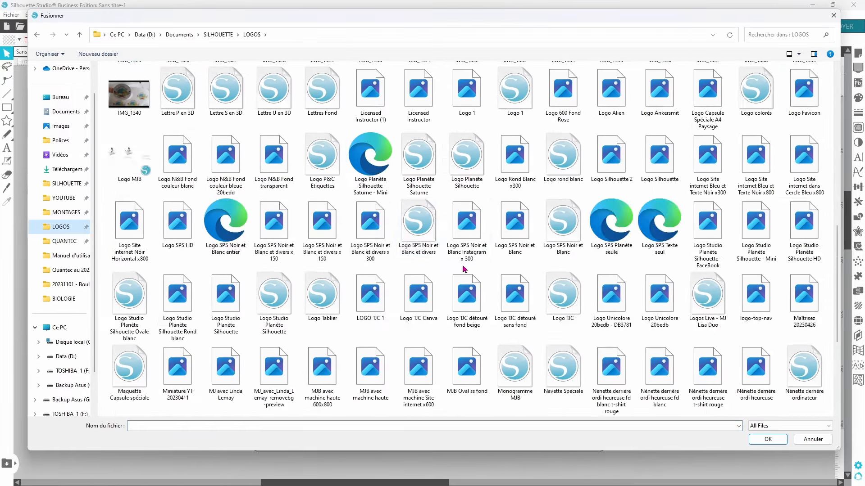
pyautogui.scroll(-5, 464, 269)
pyautogui.doubleClick(464, 273)
pyautogui.moveTo(347, 165); pyautogui.dragTo(362, 219)
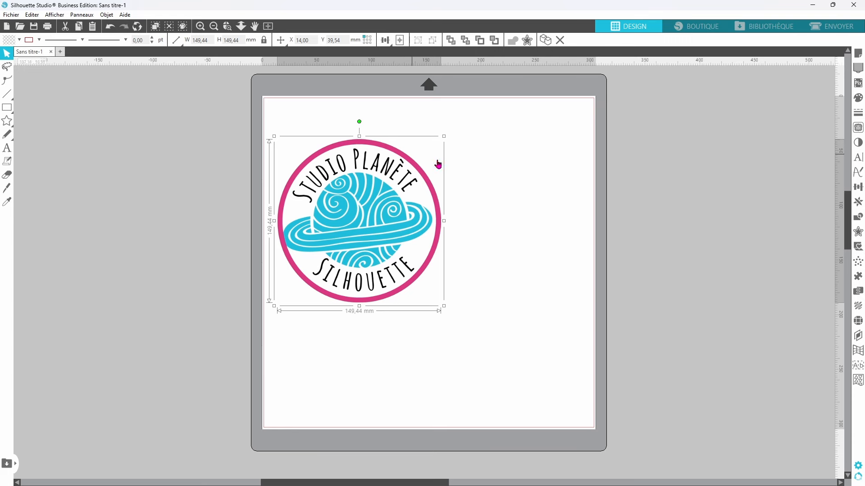
# Check the ringed logo in the Send view, and scale it down to about 64 mm beside the mat in the Design view.
pyautogui.click(850, 27)
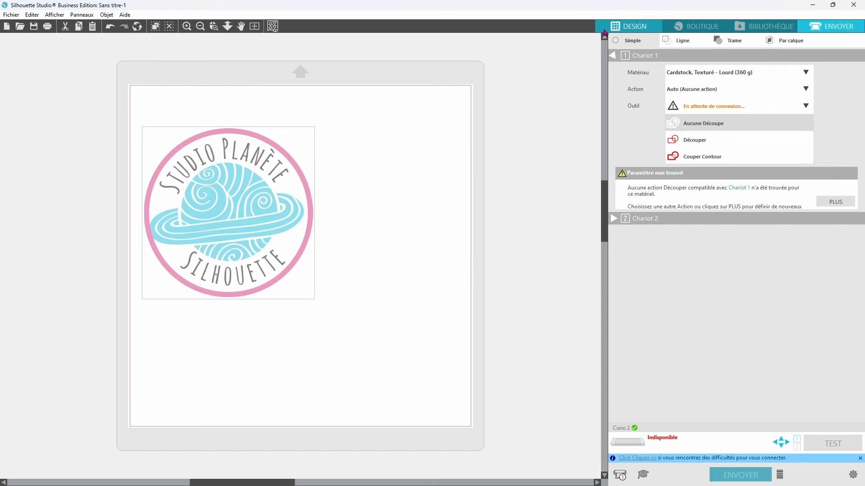
pyautogui.click(631, 27)
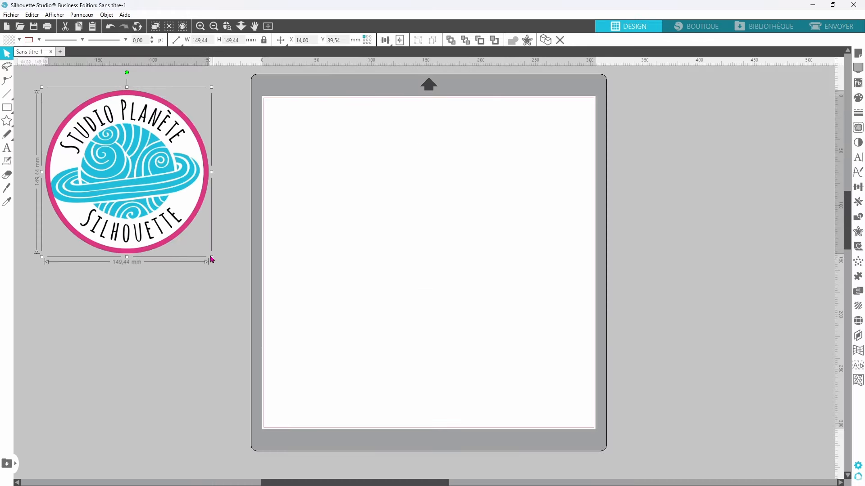
pyautogui.moveTo(211, 257); pyautogui.dragTo(118, 163)
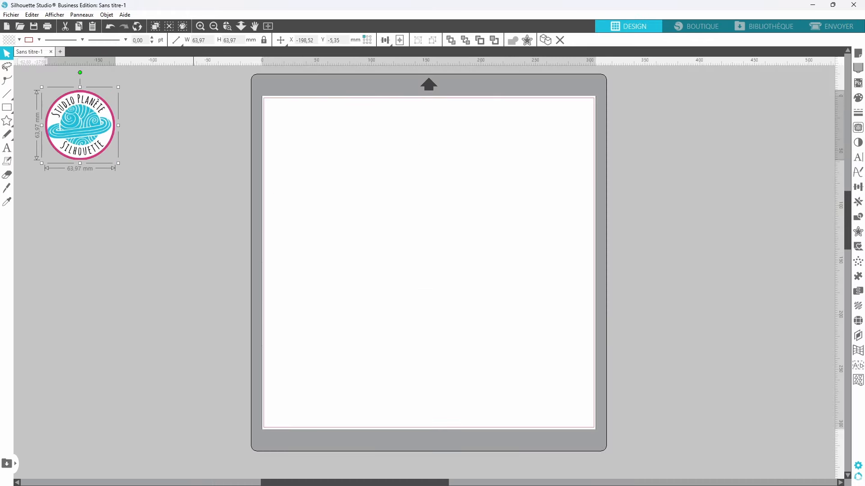
# Start merging another file, listing the LOGOS folder with details sorted by type and a widened file preview.
pyautogui.click(9, 14)
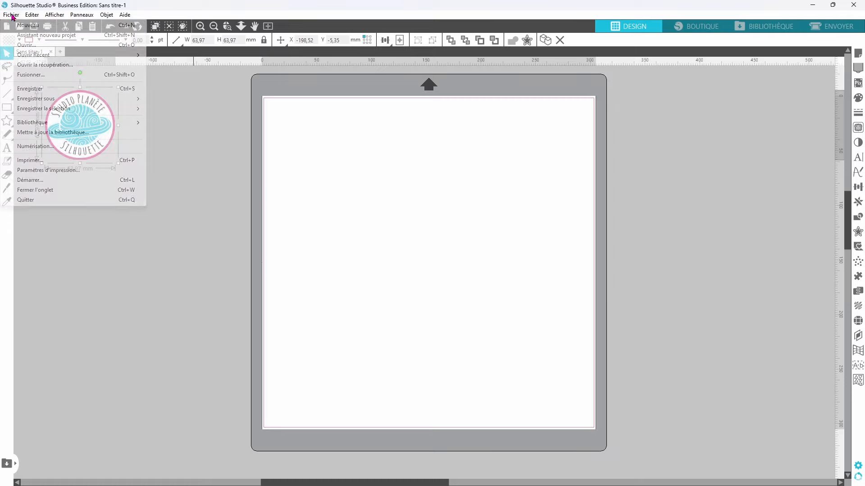
pyautogui.click(26, 75)
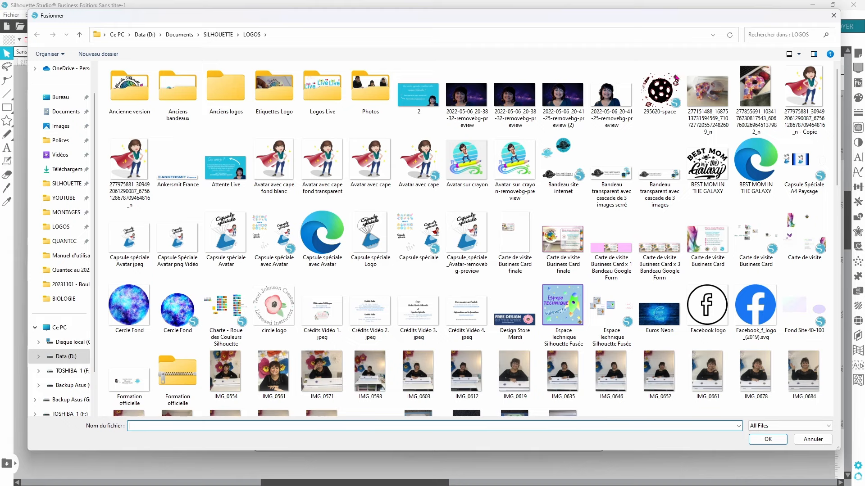
pyautogui.click(799, 54)
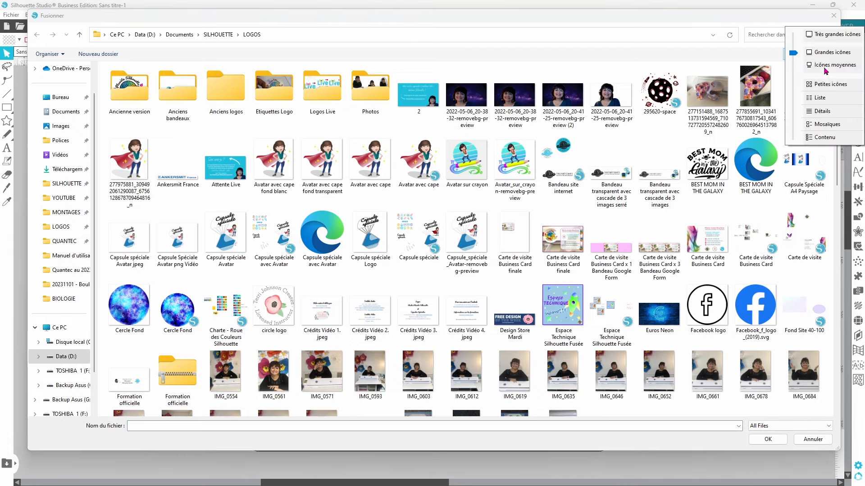
pyautogui.click(822, 111)
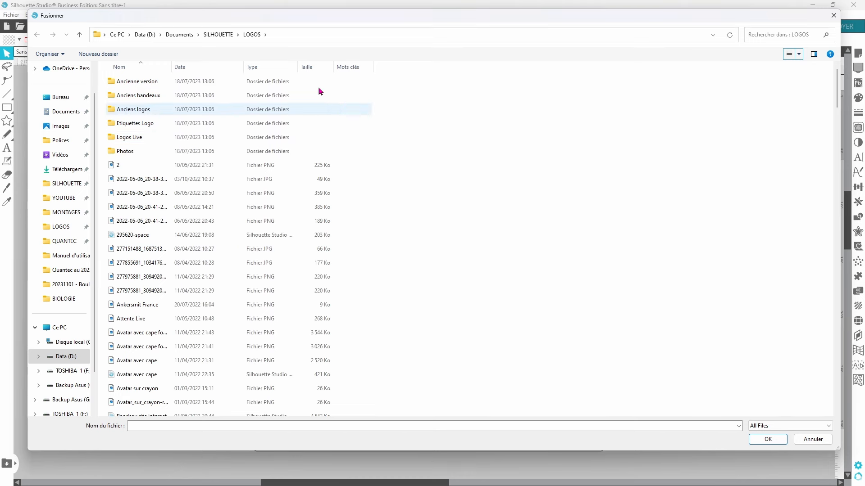
pyautogui.click(266, 67)
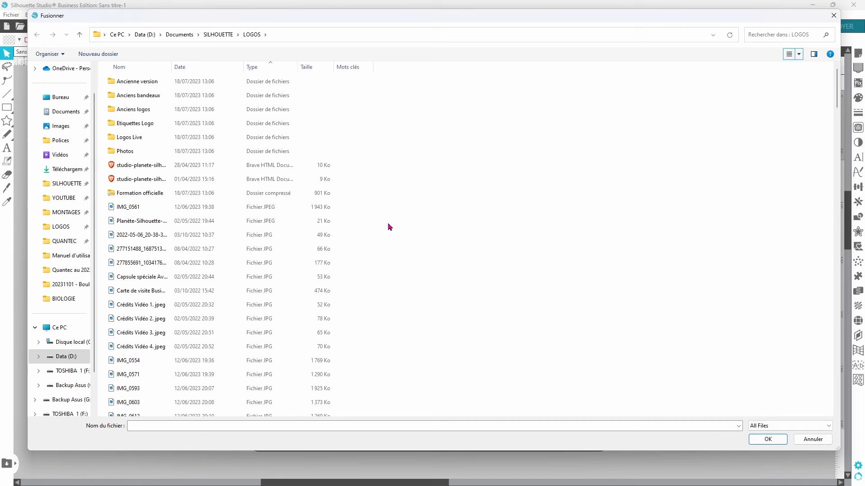
pyautogui.scroll(-8, 289, 328)
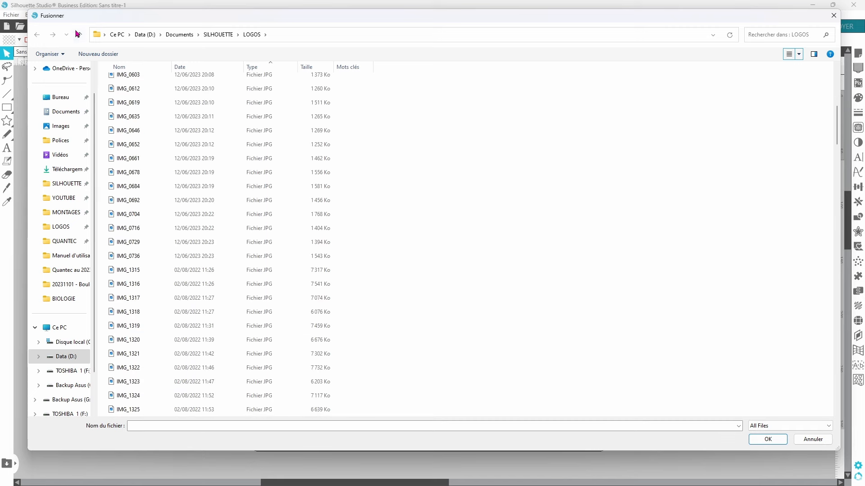
pyautogui.click(814, 54)
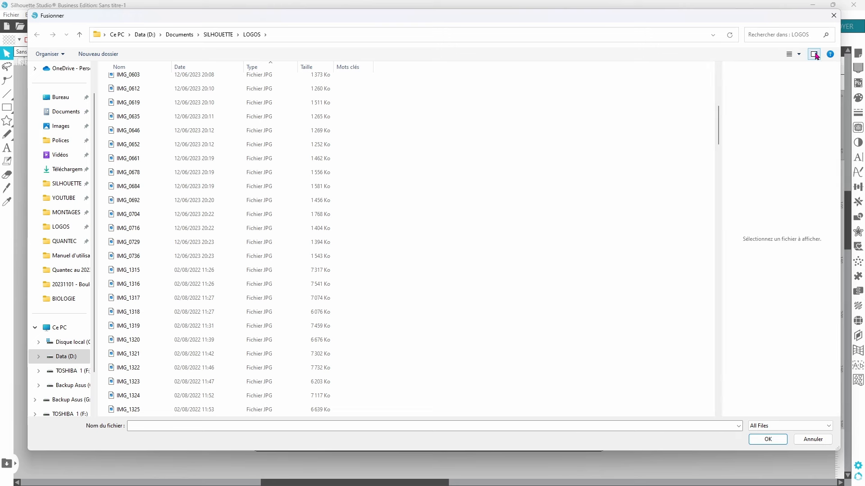
pyautogui.moveTo(724, 212); pyautogui.dragTo(381, 238)
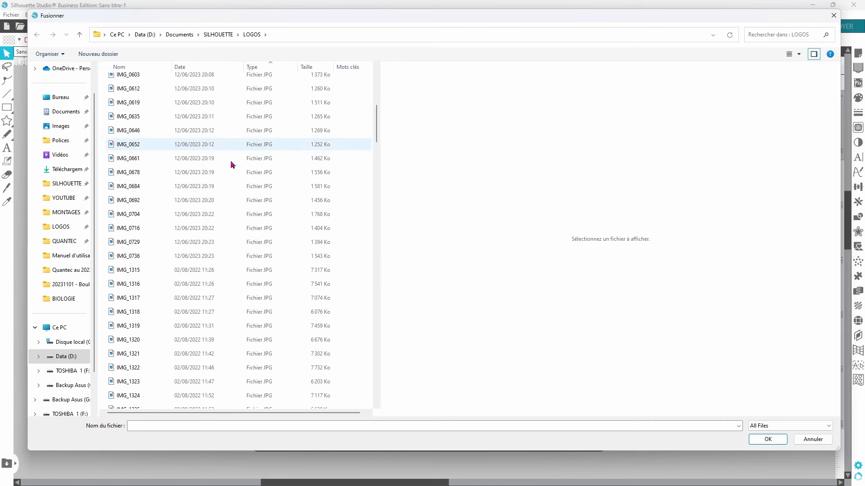
# Browse the Silhouette Studio documents in the LOGOS folder and preview the candidate logo files as far as Logo rond blanc.
pyautogui.scroll(-20, 288, 333)
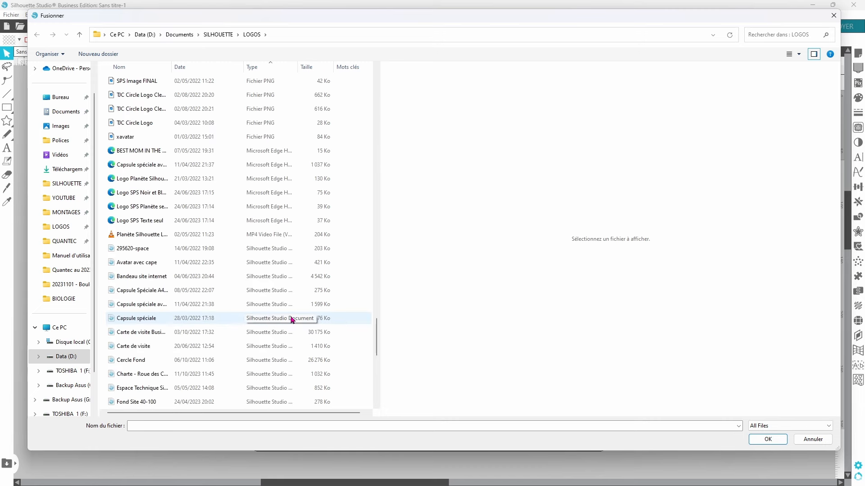
pyautogui.scroll(-2, 292, 320)
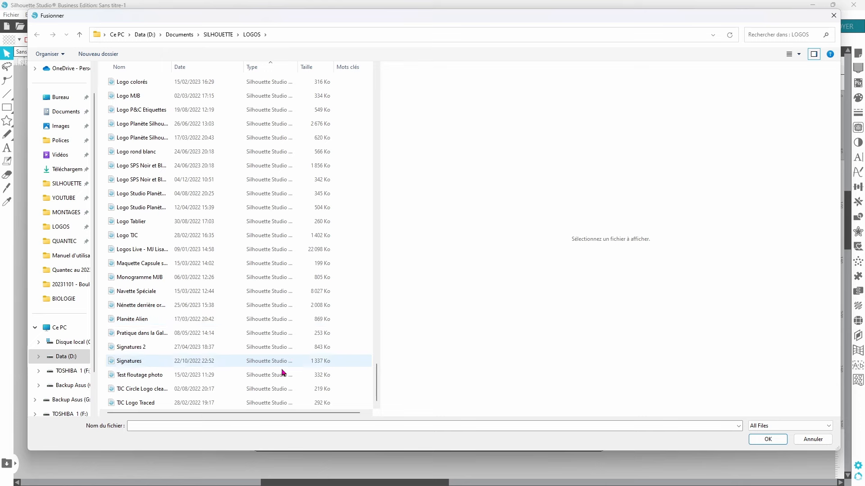
pyautogui.scroll(8, 293, 193)
pyautogui.scroll(2, 305, 238)
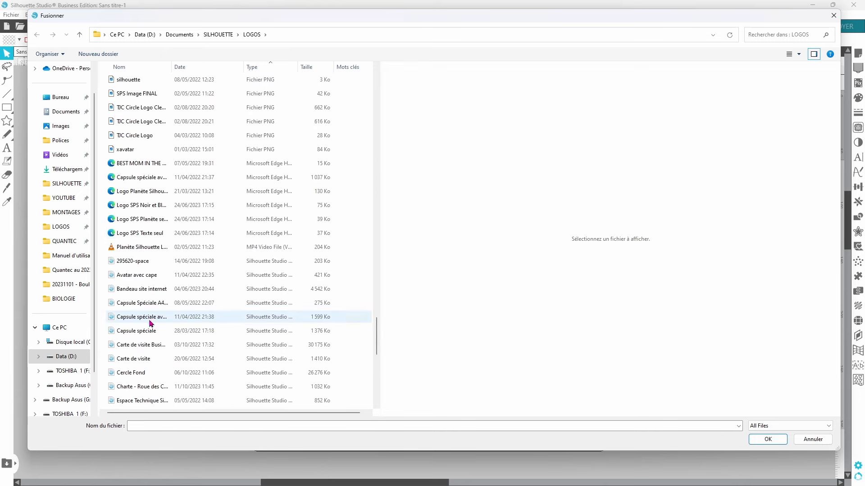
pyautogui.scroll(-2, 173, 392)
pyautogui.scroll(-2, 173, 392)
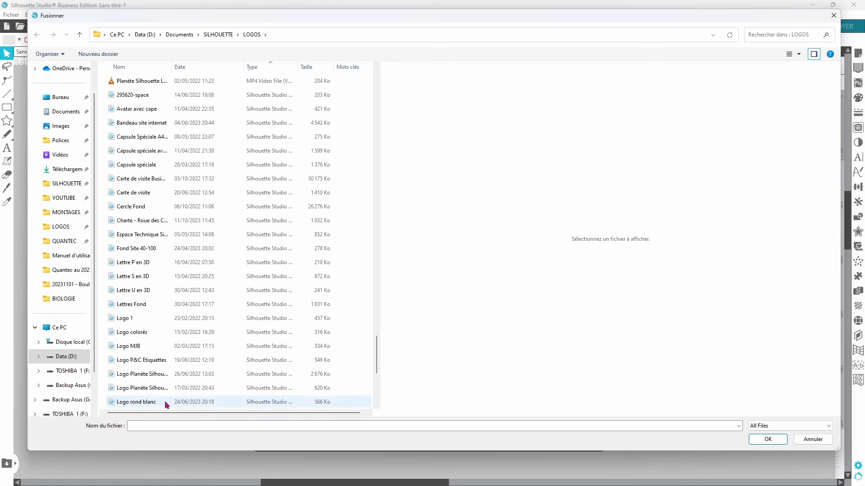
pyautogui.click(276, 376)
pyautogui.click(272, 389)
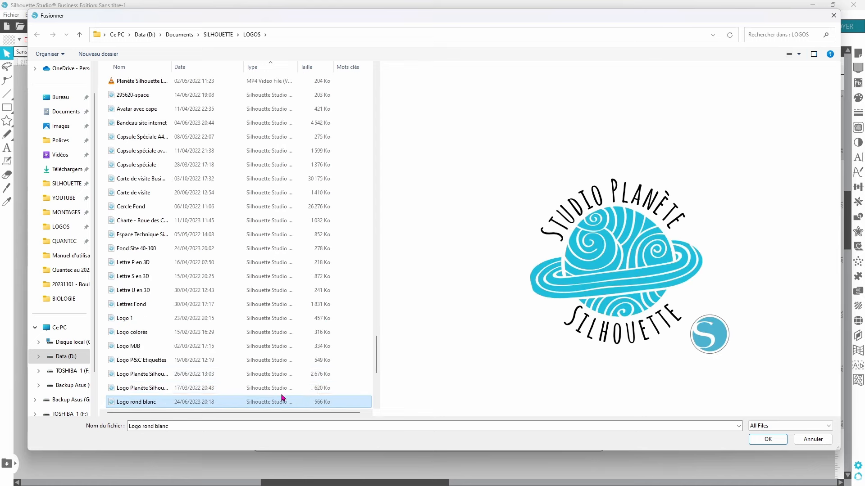
pyautogui.click(280, 402)
# Compare the previews of the neighbouring logo files and merge Logo rond blanc into the design.
pyautogui.scroll(-2, 279, 396)
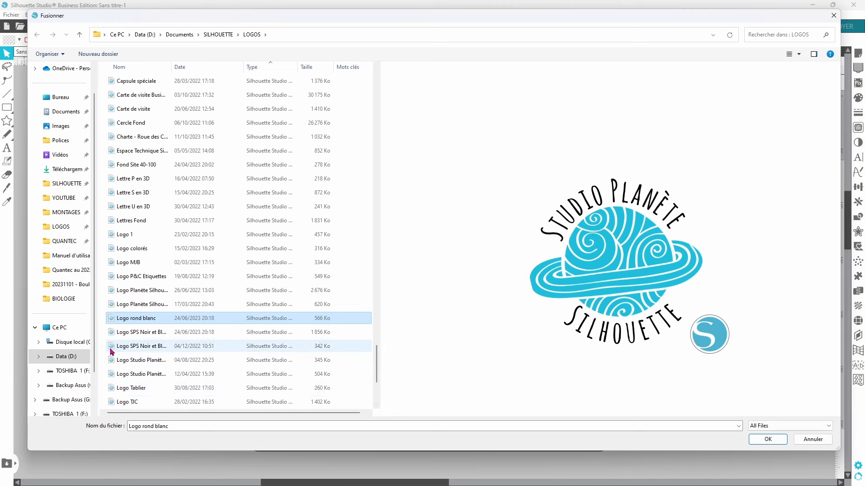
pyautogui.click(147, 336)
pyautogui.click(146, 347)
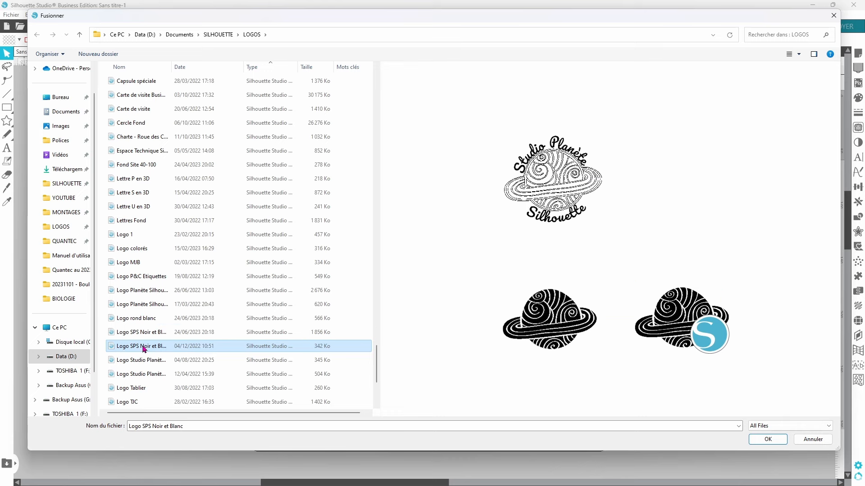
pyautogui.click(144, 361)
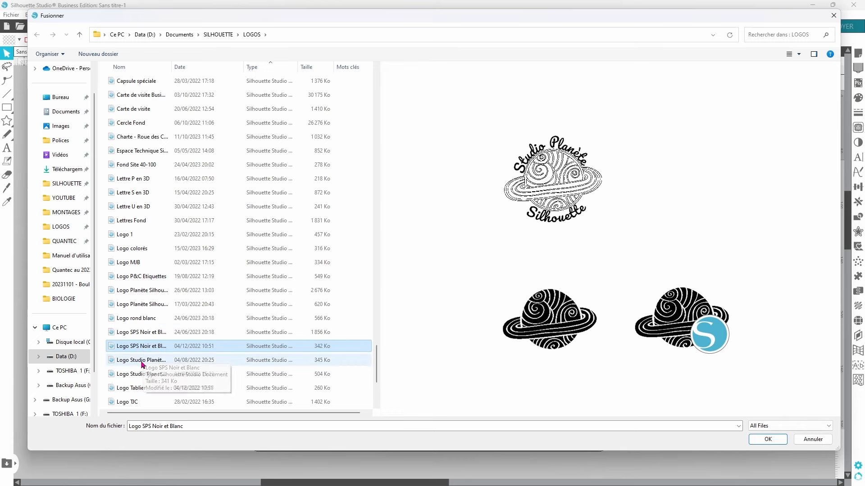
pyautogui.click(151, 376)
pyautogui.click(145, 305)
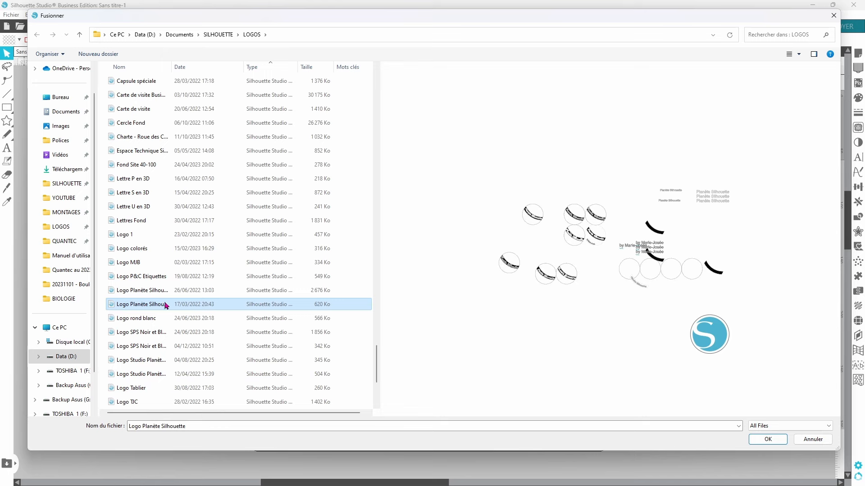
pyautogui.click(247, 321)
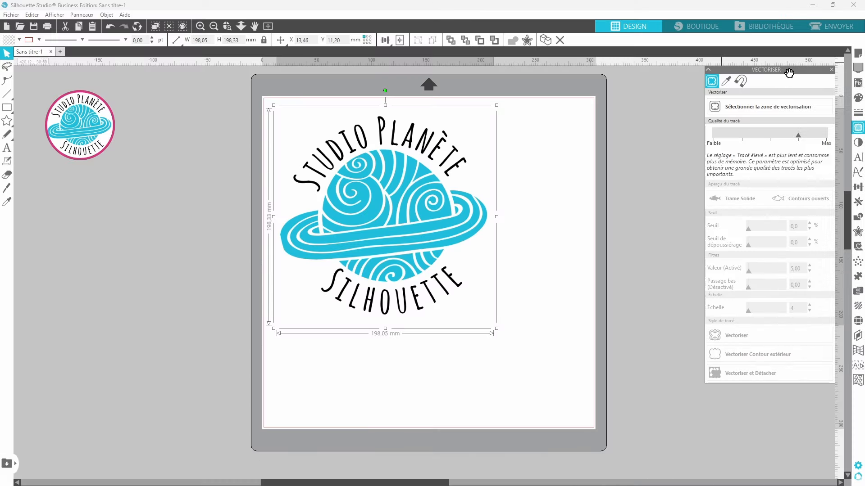
# Trace the blue planet of the large logo by colour, using Toutes zones and a 10% tolerance.
pyautogui.moveTo(793, 71); pyautogui.dragTo(610, 98)
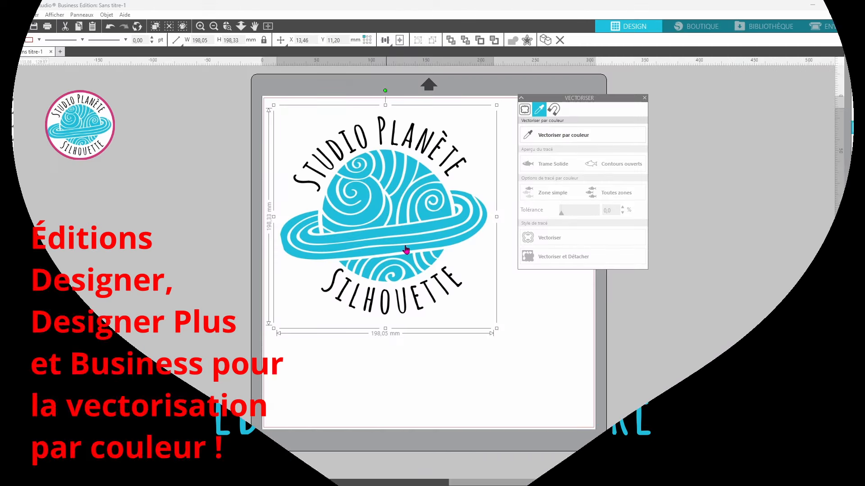
pyautogui.click(550, 136)
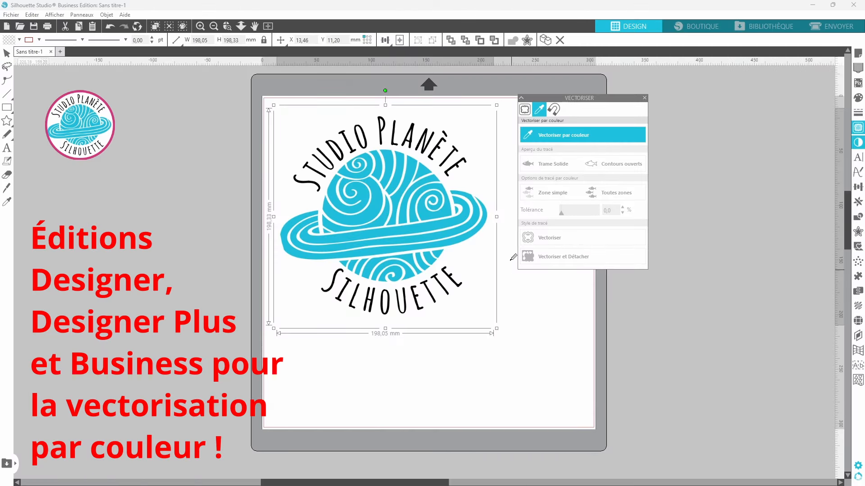
pyautogui.click(403, 158)
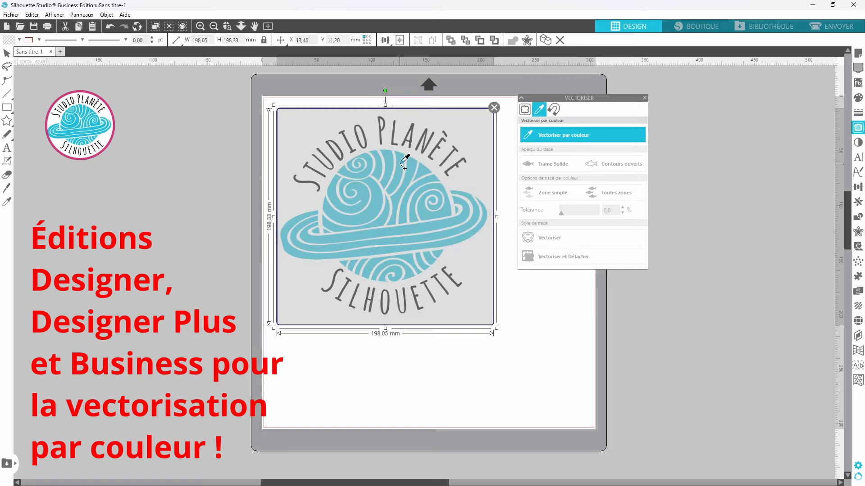
pyautogui.click(616, 194)
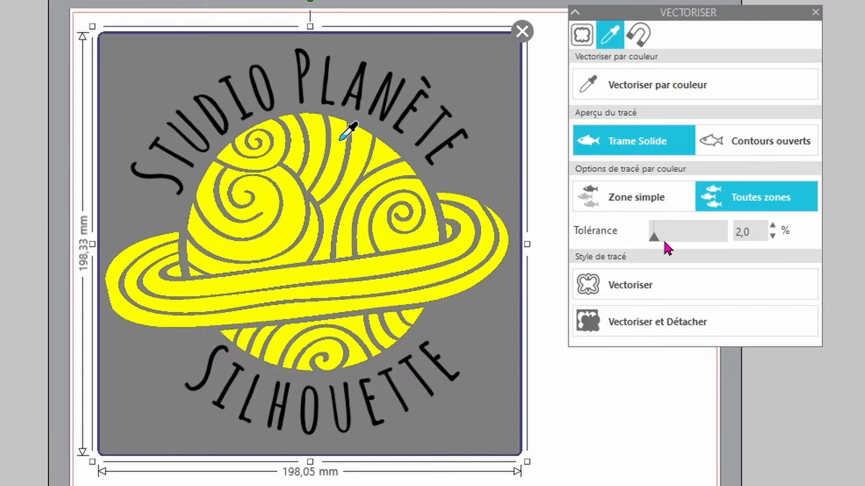
pyautogui.moveTo(653, 240); pyautogui.dragTo(659, 240)
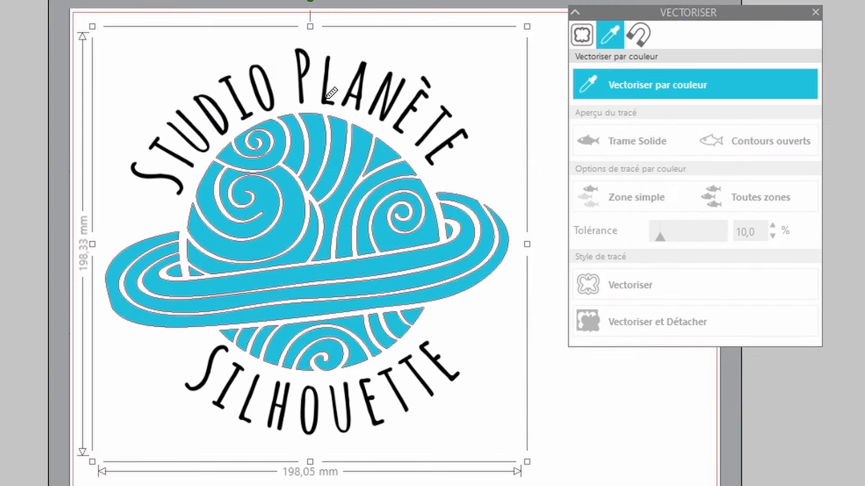
# Trace the black lettering by colour with Toutes zones and a 12% tolerance, and move the source image off the mat.
pyautogui.click(360, 176)
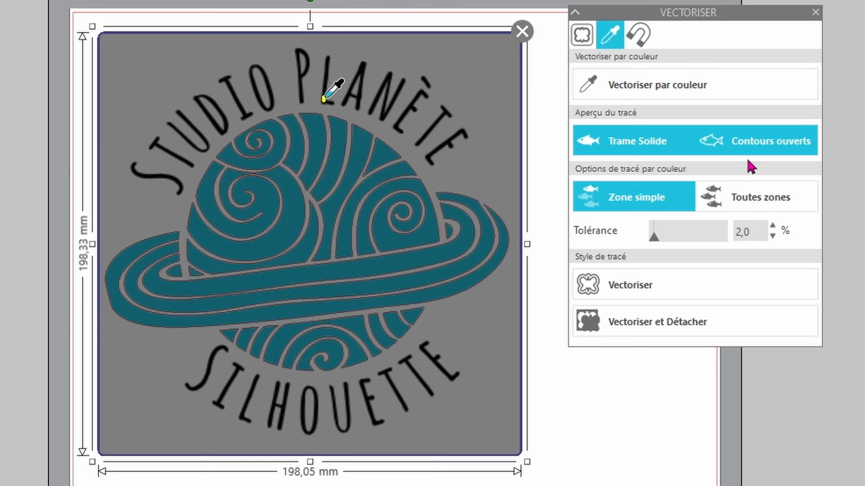
pyautogui.click(750, 192)
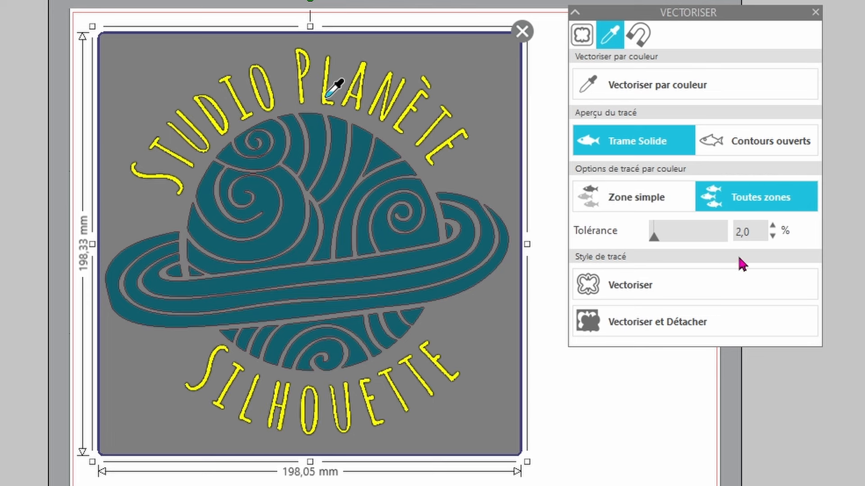
pyautogui.moveTo(654, 240); pyautogui.dragTo(661, 241)
pyautogui.click(661, 285)
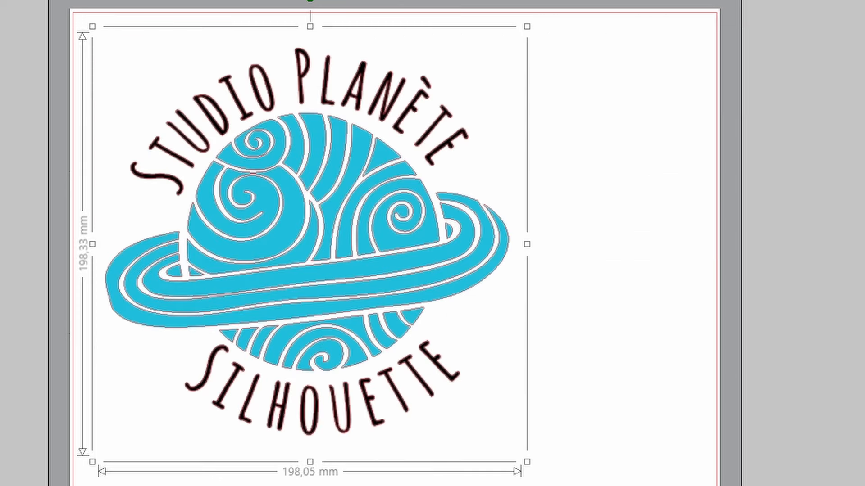
pyautogui.moveTo(454, 296)
pyautogui.mouseDown()
pyautogui.moveTo(533, 299)
pyautogui.moveTo(862, 484)
pyautogui.mouseUp()
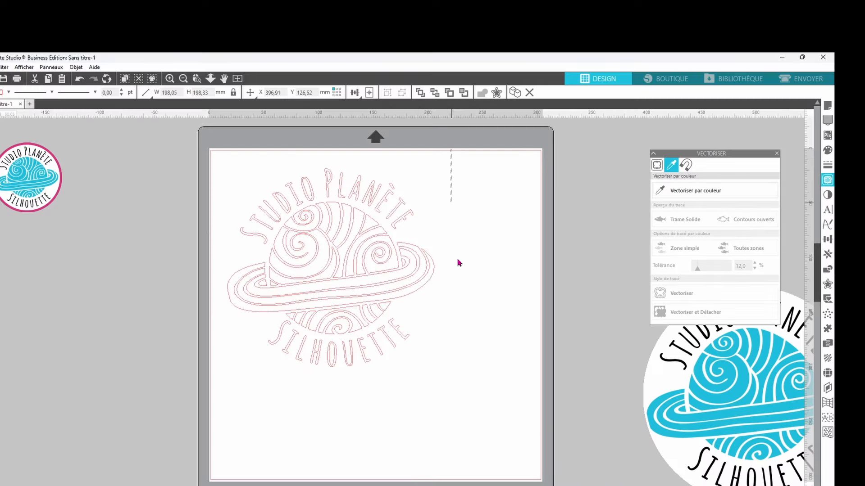
# Move the colour-traced planet and lettering outlines off the mat and bring the large source logo back onto it.
pyautogui.moveTo(457, 260); pyautogui.dragTo(226, 396)
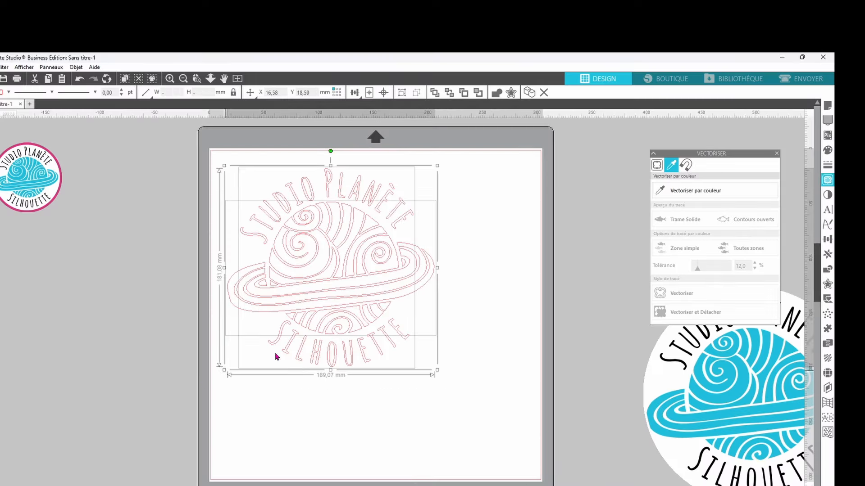
pyautogui.moveTo(335, 294)
pyautogui.mouseDown()
pyautogui.moveTo(247, 315)
pyautogui.moveTo(103, 370)
pyautogui.moveTo(90, 386)
pyautogui.mouseUp()
pyautogui.moveTo(711, 411)
pyautogui.mouseDown()
pyautogui.moveTo(333, 361)
pyautogui.moveTo(332, 303)
pyautogui.moveTo(311, 298)
pyautogui.moveTo(303, 193)
pyautogui.moveTo(297, 207)
pyautogui.moveTo(215, 187)
pyautogui.moveTo(291, 238)
pyautogui.moveTo(291, 291)
pyautogui.moveTo(296, 286)
pyautogui.mouseUp()
# Define a standard tracing area about 212 mm wide around the whole logo, with a 78% threshold and a scale of 4.
pyautogui.click(706, 192)
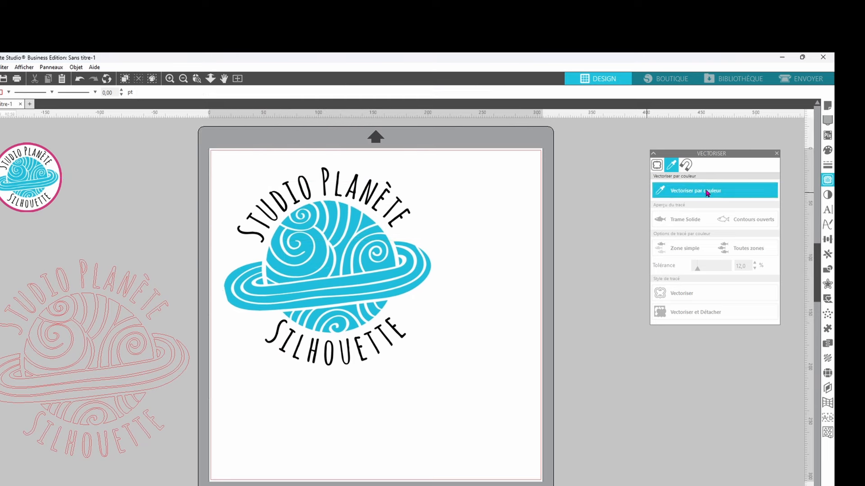
pyautogui.click(657, 164)
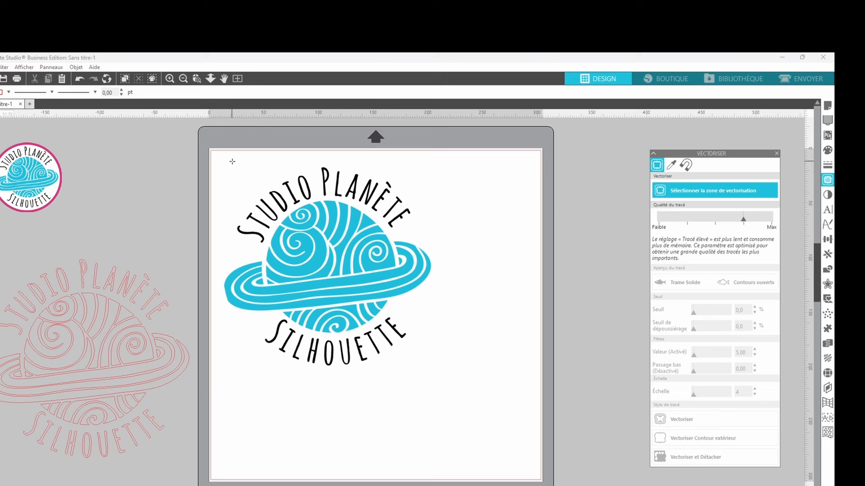
pyautogui.moveTo(220, 162); pyautogui.dragTo(452, 390)
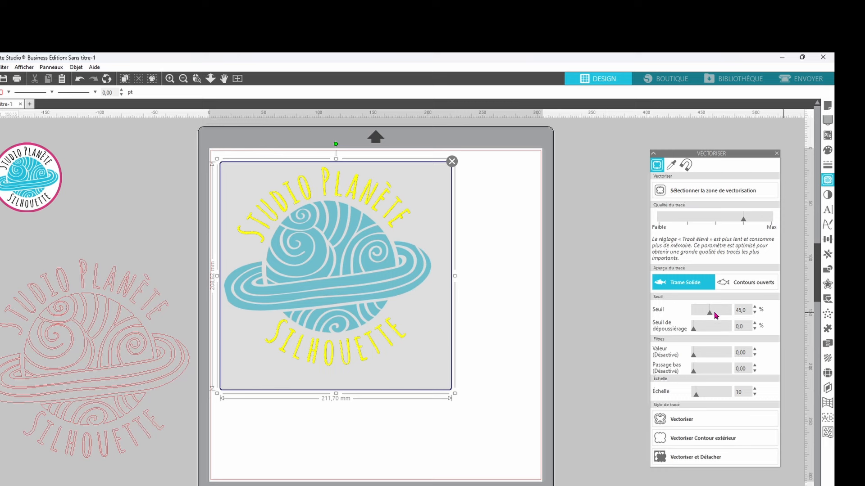
pyautogui.moveTo(709, 314); pyautogui.dragTo(719, 315)
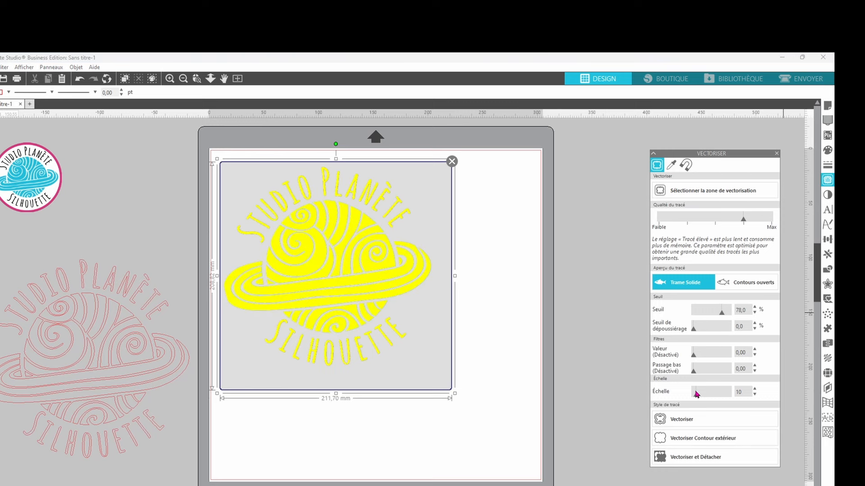
pyautogui.moveTo(697, 397); pyautogui.dragTo(678, 402)
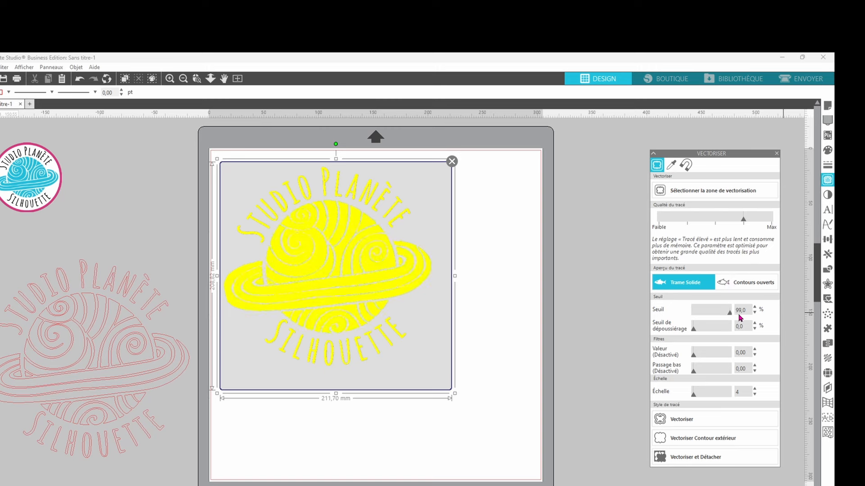
# Try higher thresholds, vectorise the logo at a 75% threshold, and move the source image off the mat.
pyautogui.moveTo(738, 314); pyautogui.dragTo(735, 315)
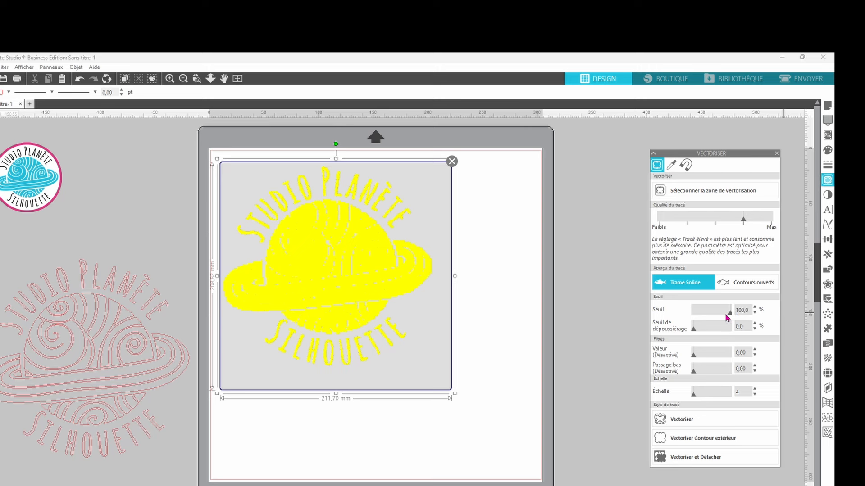
pyautogui.moveTo(720, 317); pyautogui.dragTo(724, 318)
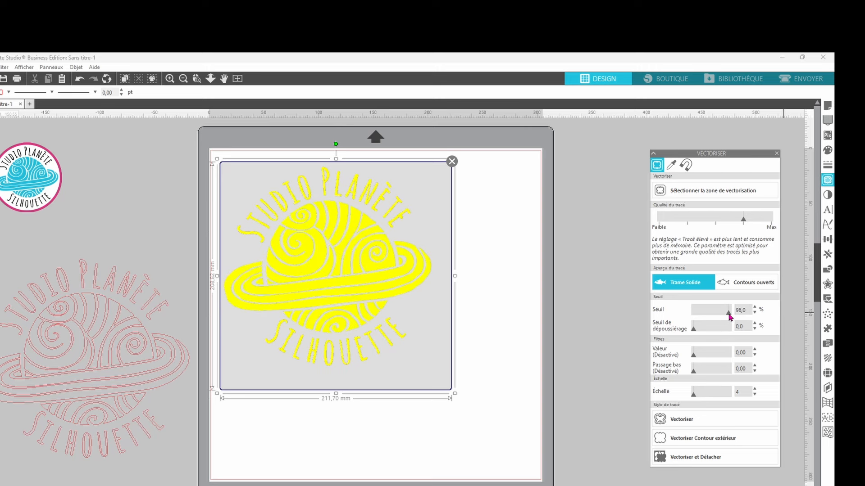
pyautogui.moveTo(733, 315); pyautogui.dragTo(721, 315)
pyautogui.click(755, 307)
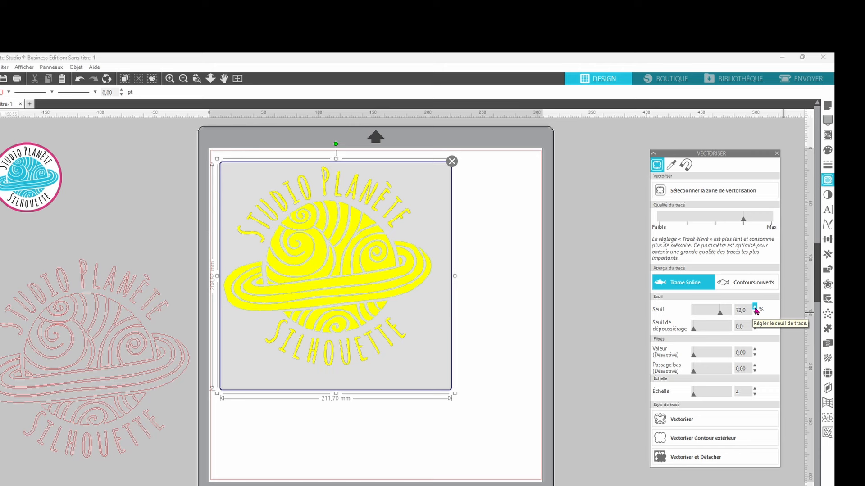
pyautogui.click(755, 307)
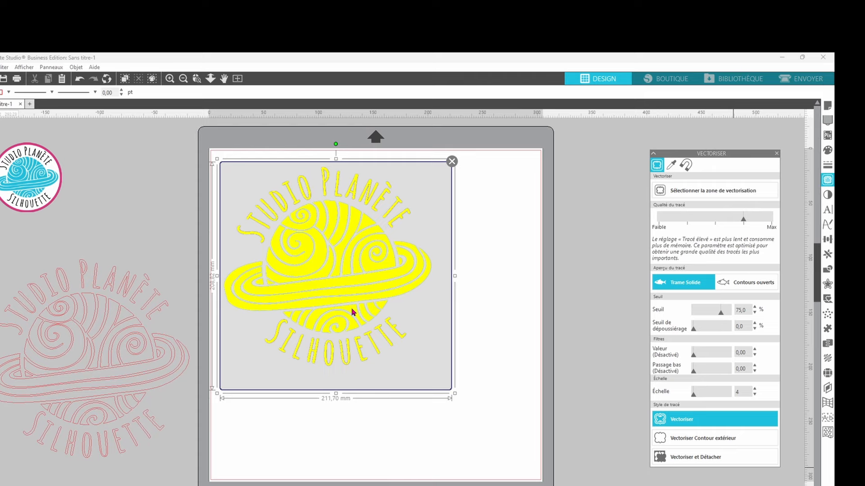
pyautogui.moveTo(309, 279)
pyautogui.mouseDown()
pyautogui.moveTo(362, 300)
pyautogui.moveTo(265, 437)
pyautogui.moveTo(626, 484)
pyautogui.moveTo(624, 383)
pyautogui.moveTo(688, 321)
pyautogui.mouseUp()
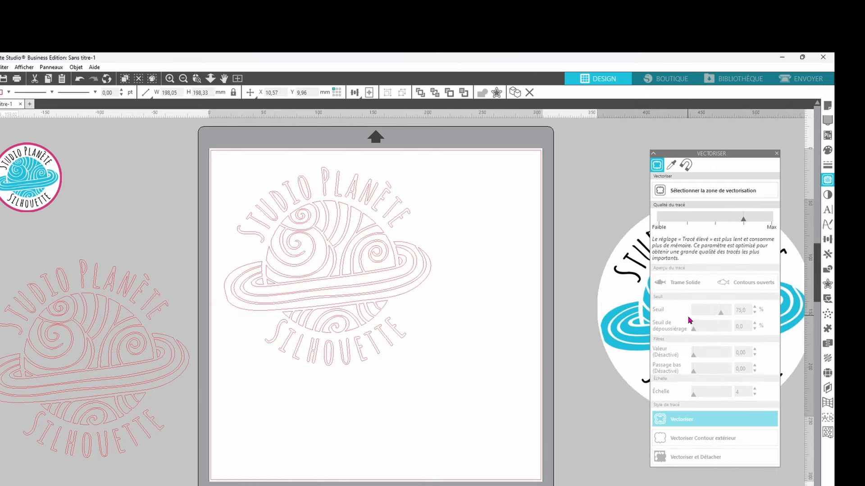
pyautogui.click(574, 242)
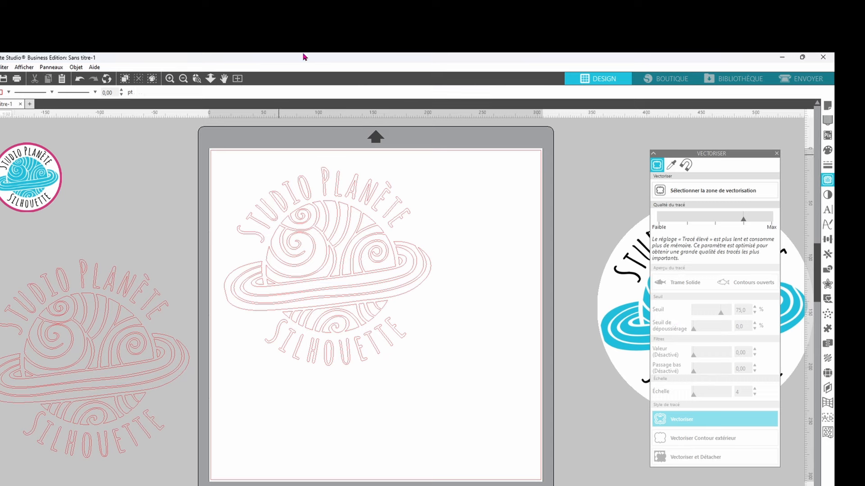
# Split the new logo trace's compound path into separate shapes.
pyautogui.click(303, 266)
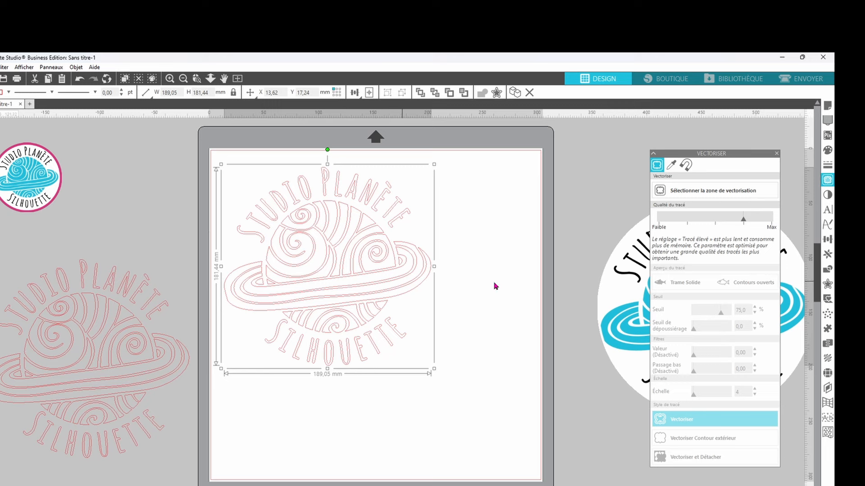
pyautogui.rightClick(475, 268)
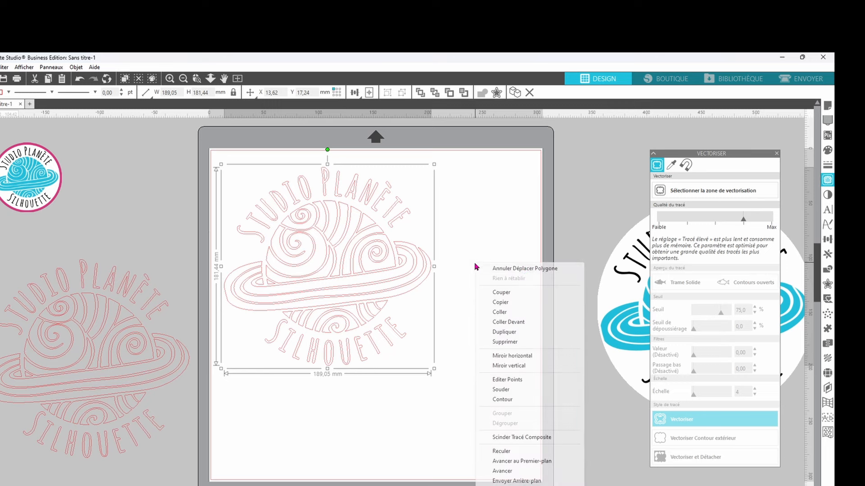
pyautogui.click(513, 438)
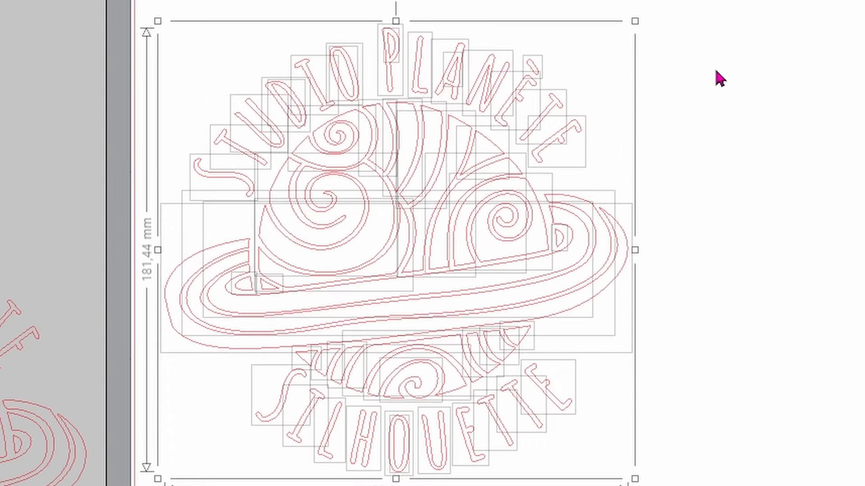
pyautogui.click(712, 69)
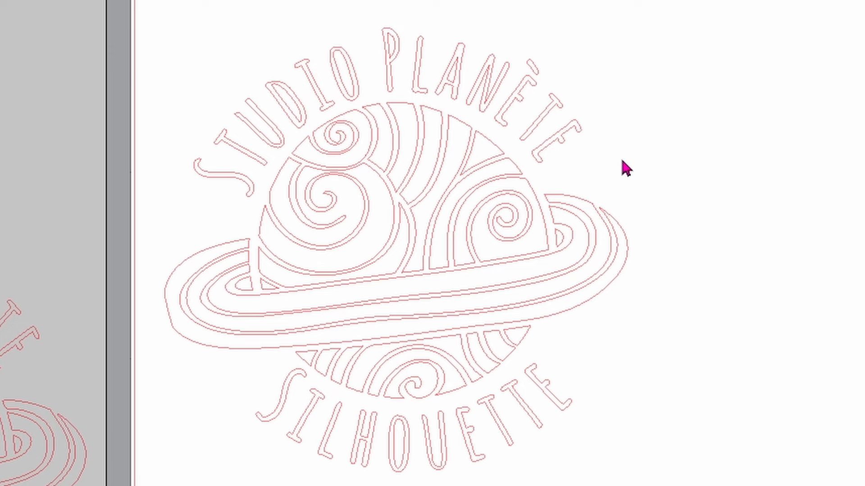
# Select the letter outlines of the upper text STUDIO PLANÈTE together.
pyautogui.moveTo(619, 156); pyautogui.dragTo(512, 51)
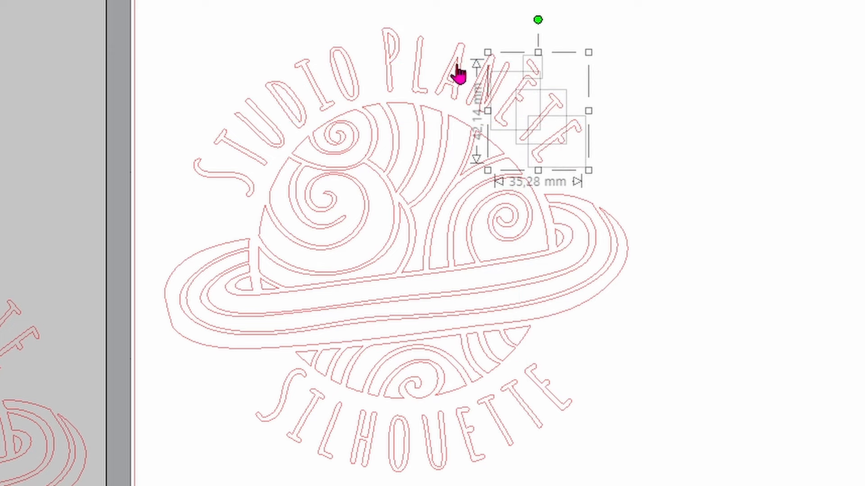
pyautogui.keyDown('shift'); pyautogui.click(442, 72); pyautogui.keyUp('shift')
pyautogui.keyDown('shift'); pyautogui.click(423, 64); pyautogui.keyUp('shift')
pyautogui.keyDown('shift'); pyautogui.click(396, 58); pyautogui.keyUp('shift')
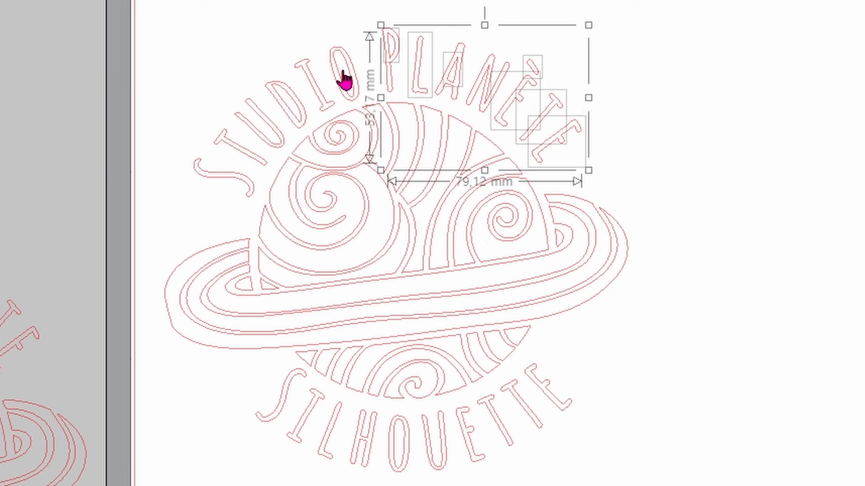
pyautogui.keyDown('shift'); pyautogui.click(344, 77); pyautogui.keyUp('shift')
pyautogui.keyDown('shift'); pyautogui.click(317, 107); pyautogui.keyUp('shift')
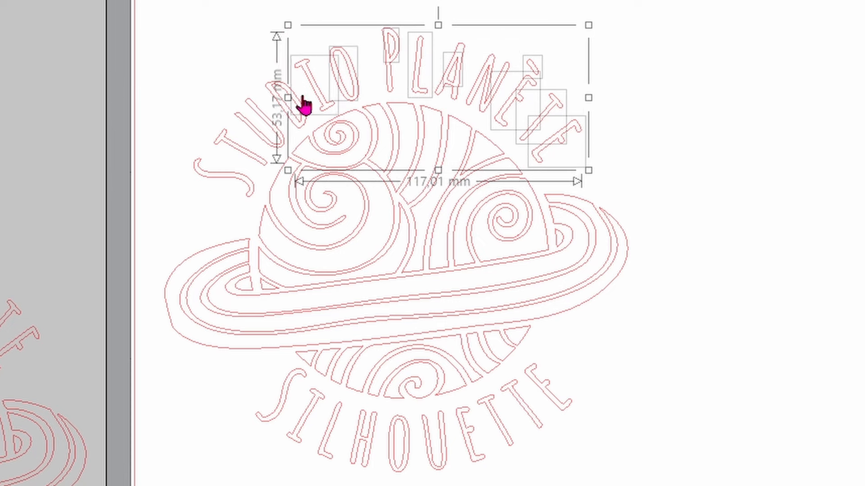
pyautogui.keyDown('shift'); pyautogui.click(275, 113); pyautogui.keyUp('shift')
pyautogui.keyDown('shift'); pyautogui.click(264, 146); pyautogui.keyUp('shift')
pyautogui.keyDown('shift'); pyautogui.click(236, 147); pyautogui.keyUp('shift')
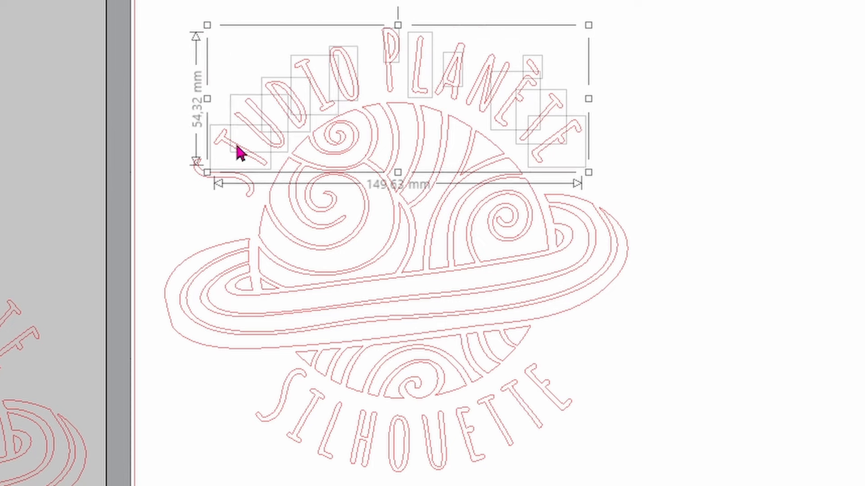
pyautogui.keyDown('shift'); pyautogui.click(218, 185); pyautogui.keyUp('shift')
# Add the letter outlines of the lower text SILHOUETTE to the selection.
pyautogui.keyDown('shift'); pyautogui.click(267, 428); pyautogui.keyUp('shift')
pyautogui.keyDown('shift'); pyautogui.click(298, 440); pyautogui.keyUp('shift')
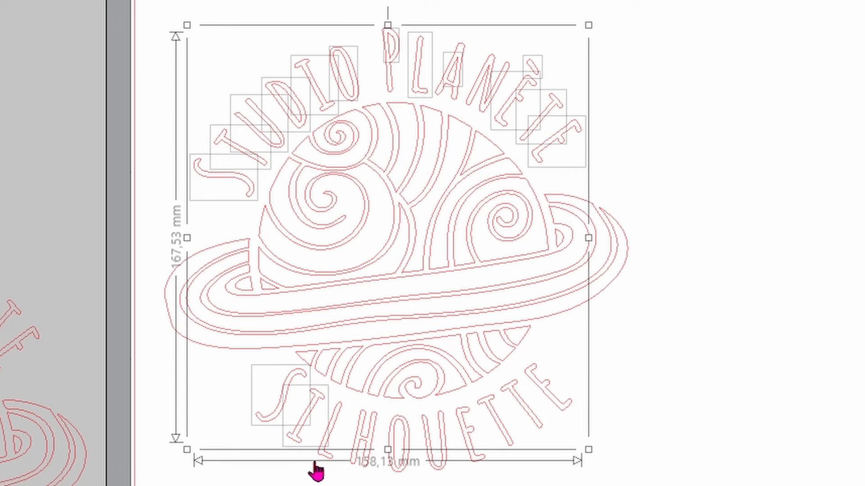
pyautogui.keyDown('shift'); pyautogui.click(323, 457); pyautogui.keyUp('shift')
pyautogui.keyDown('shift'); pyautogui.click(358, 466); pyautogui.keyUp('shift')
pyautogui.keyDown('shift'); pyautogui.click(391, 466); pyautogui.keyUp('shift')
pyautogui.keyDown('shift'); pyautogui.click(439, 466); pyautogui.keyUp('shift')
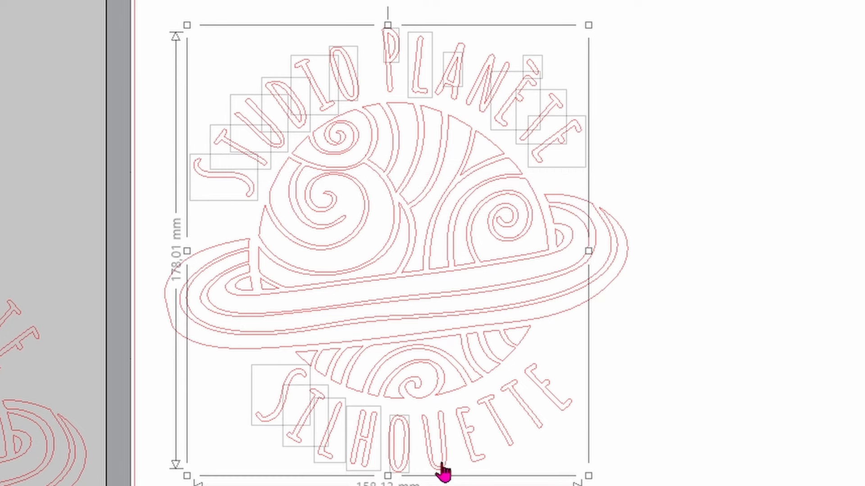
pyautogui.keyDown('shift'); pyautogui.click(473, 463); pyautogui.keyUp('shift')
pyautogui.keyDown('shift'); pyautogui.click(514, 454); pyautogui.keyUp('shift')
pyautogui.keyDown('shift'); pyautogui.click(535, 428); pyautogui.keyUp('shift')
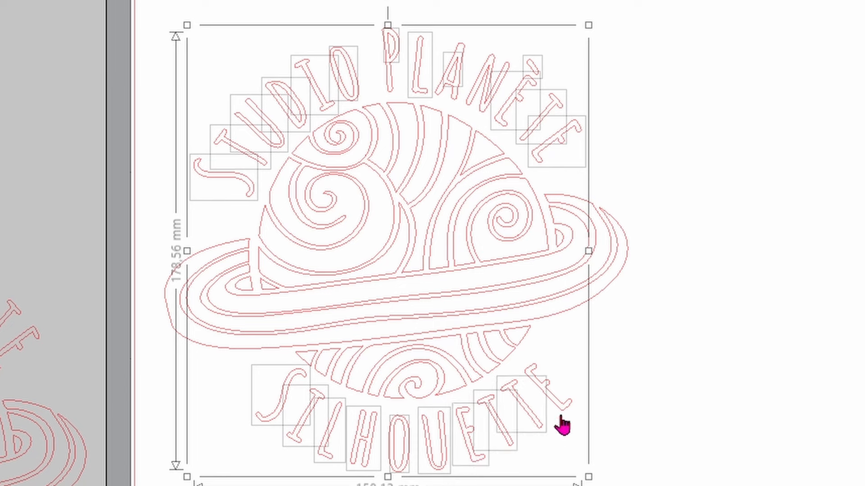
pyautogui.keyDown('shift'); pyautogui.click(571, 410); pyautogui.keyUp('shift')
pyautogui.rightClick(729, 244)
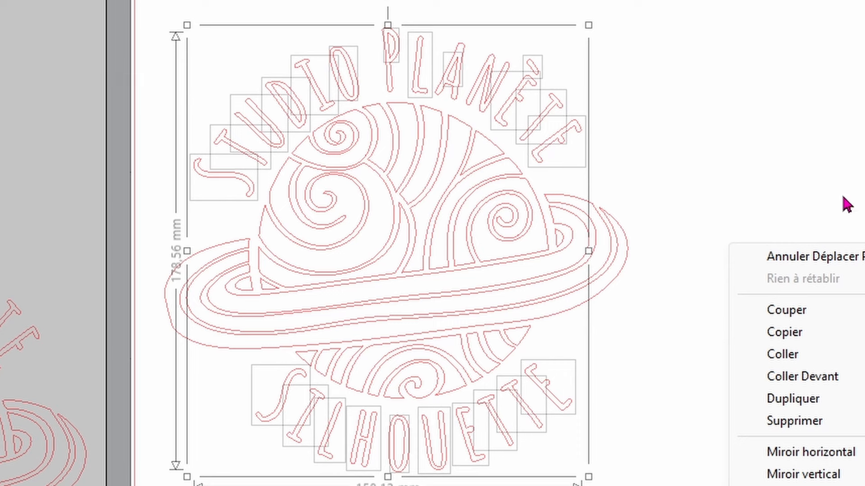
# Add the missed outlines of the A, D and O letters to the selection and create a compound path from the lettering.
pyautogui.keyDown('shift'); pyautogui.click(458, 45); pyautogui.keyUp('shift')
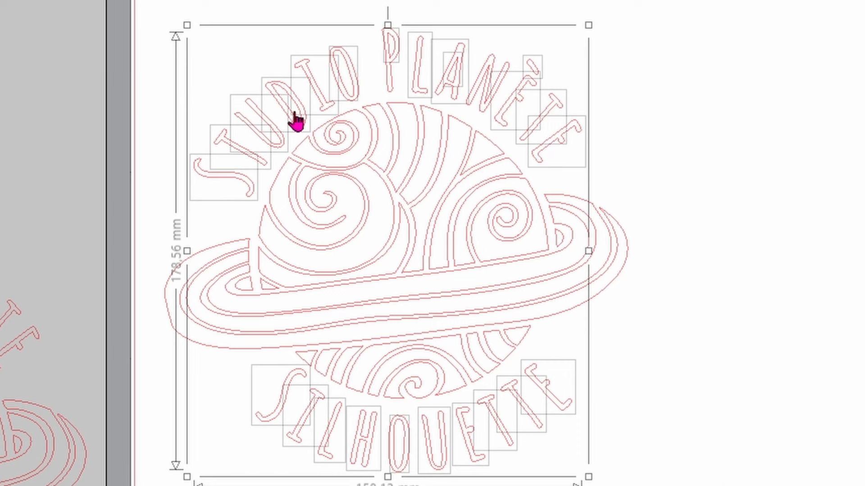
pyautogui.keyDown('shift'); pyautogui.click(353, 75); pyautogui.keyUp('shift')
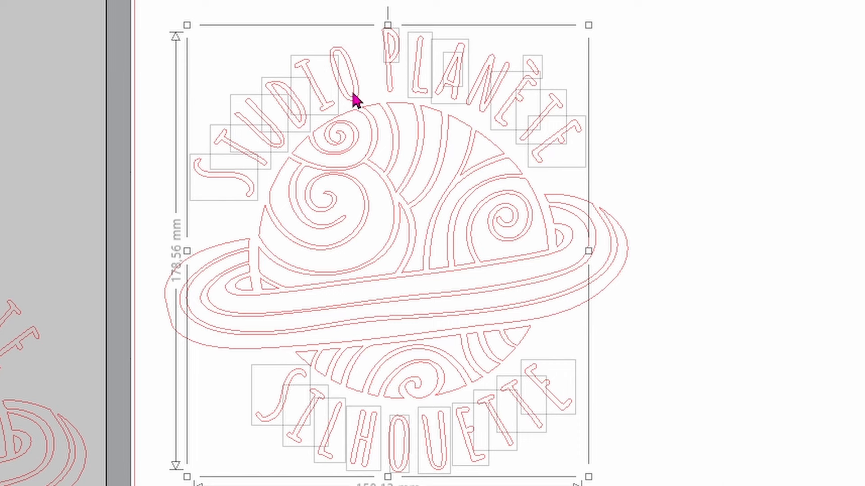
pyautogui.keyDown('shift'); pyautogui.click(347, 83); pyautogui.keyUp('shift')
pyautogui.moveTo(334, 1); pyautogui.dragTo(343, 70)
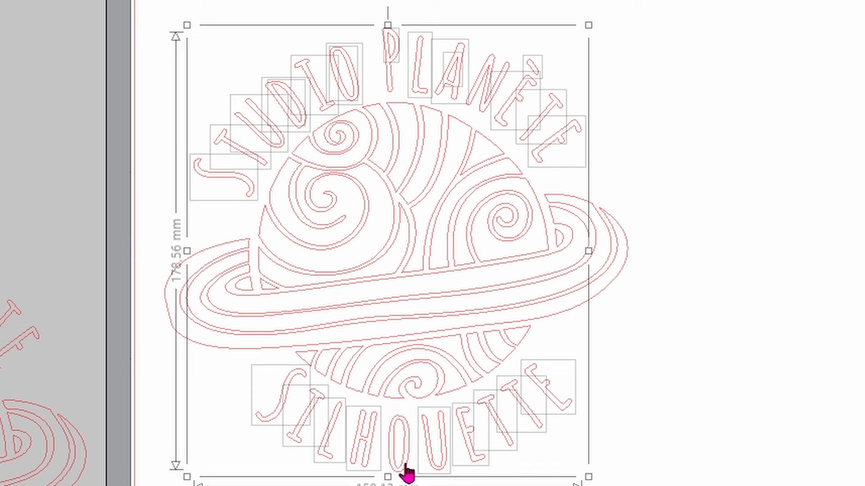
pyautogui.moveTo(404, 465); pyautogui.dragTo(399, 463)
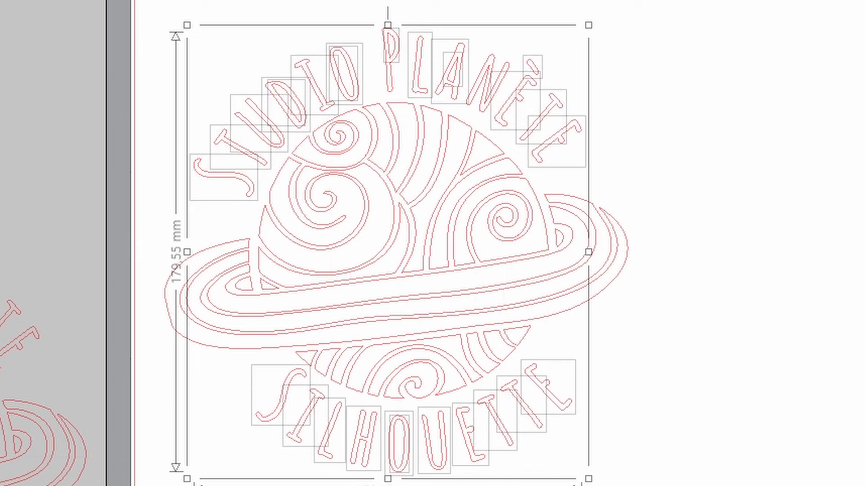
pyautogui.rightClick(701, 403)
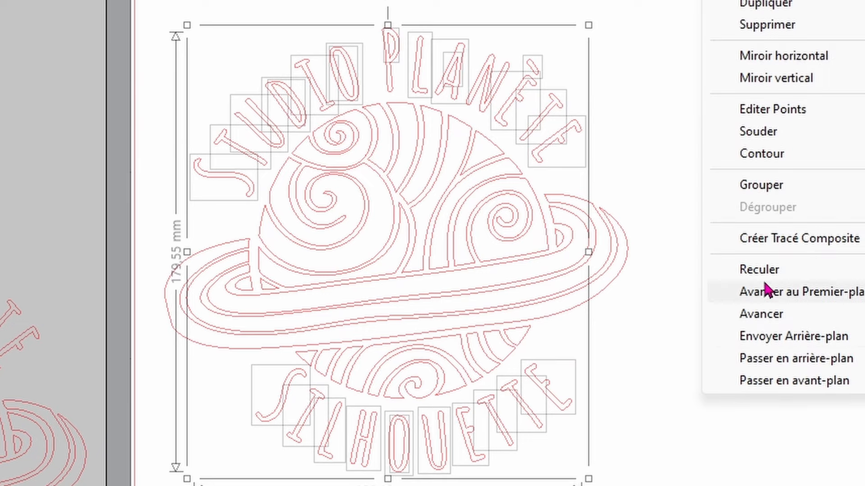
pyautogui.click(768, 237)
# Combine the missed outer P and N outlines with the rest of the lettering and move the lettering away from the planet.
pyautogui.moveTo(512, 111); pyautogui.dragTo(691, 129)
pyautogui.hotkey('ctrl', 'z')
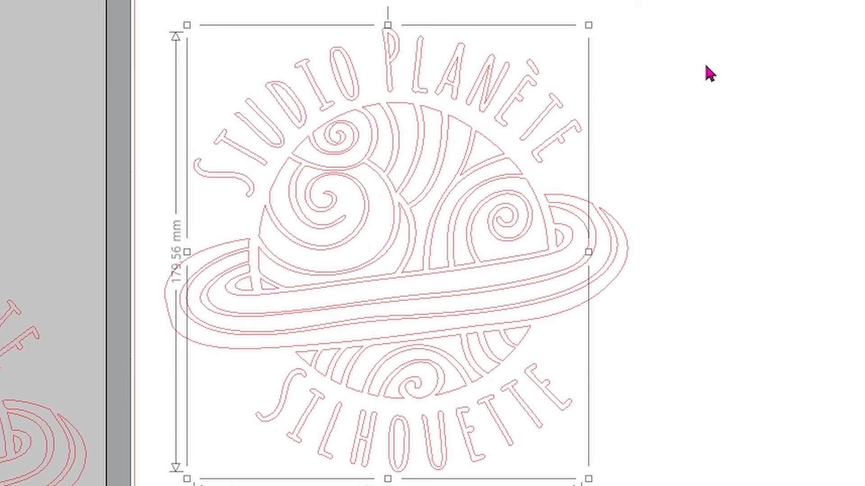
pyautogui.moveTo(219, 1); pyautogui.dragTo(587, 93)
pyautogui.rightClick(689, 308)
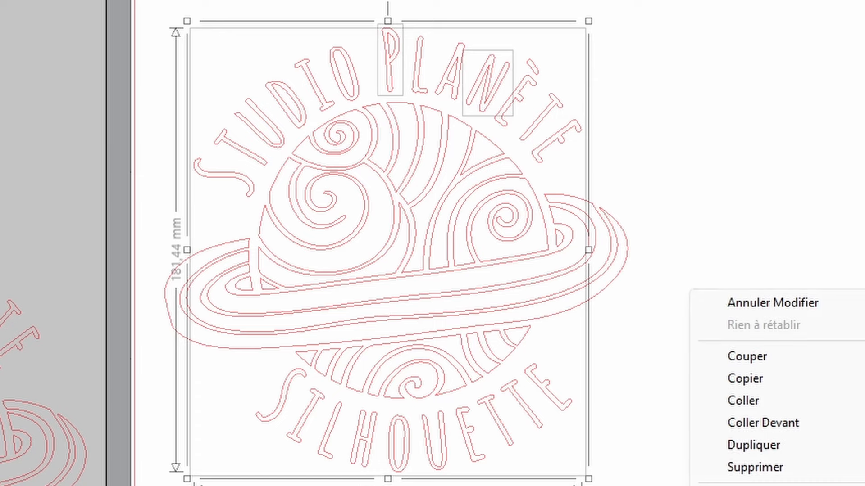
pyautogui.hotkey('ctrl', 'g')
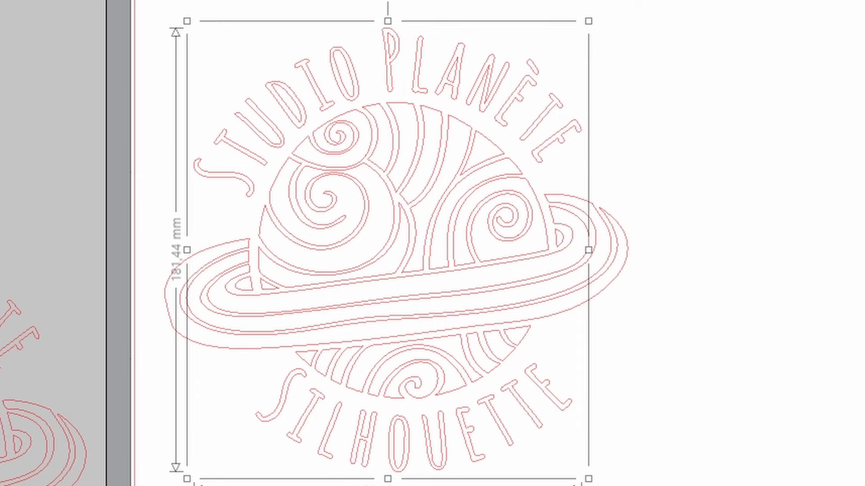
pyautogui.moveTo(390, 467)
pyautogui.mouseDown()
pyautogui.moveTo(700, 485)
pyautogui.moveTo(864, 475)
pyautogui.moveTo(546, 485)
pyautogui.moveTo(775, 485)
pyautogui.moveTo(751, 485)
pyautogui.moveTo(783, 423)
pyautogui.moveTo(803, 421)
pyautogui.mouseUp()
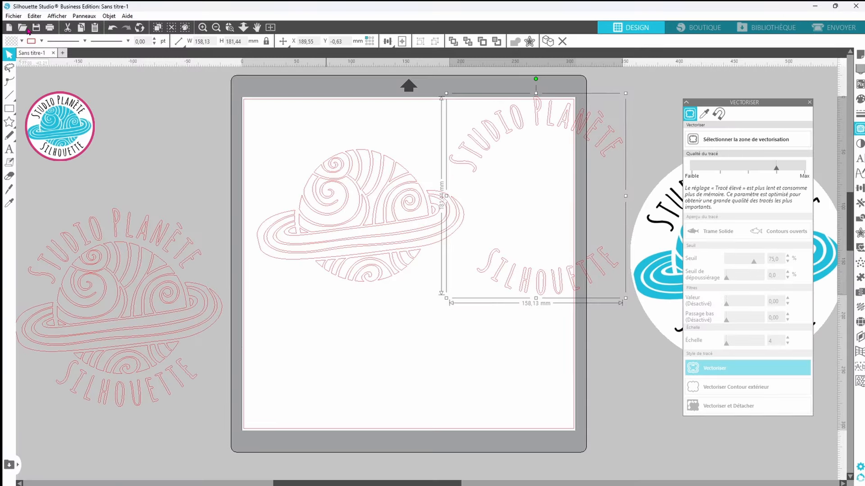
# Fill the lettering with black and move it off the mat, clear of the planet.
pyautogui.click(21, 42)
pyautogui.click(15, 55)
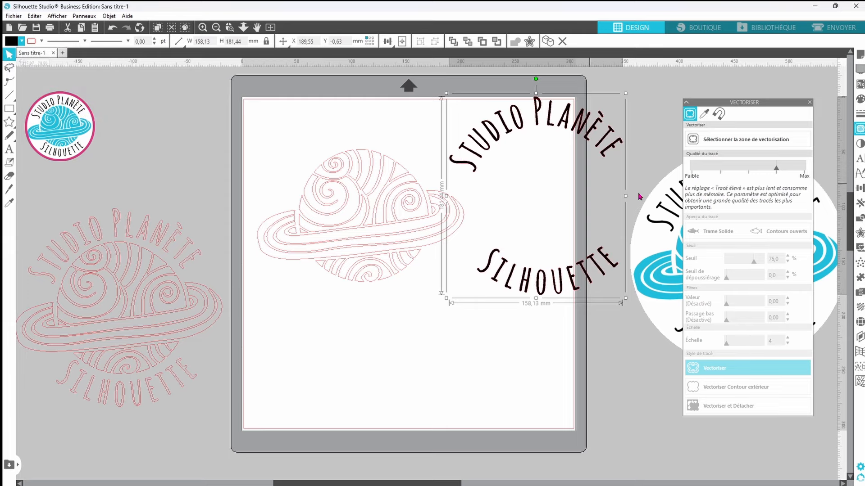
pyautogui.moveTo(498, 139)
pyautogui.mouseDown()
pyautogui.moveTo(514, 191)
pyautogui.moveTo(472, 346)
pyautogui.moveTo(505, 212)
pyautogui.moveTo(584, 339)
pyautogui.mouseUp()
# Select all the planet's outlines and combine them into a single compound path.
pyautogui.moveTo(459, 138)
pyautogui.mouseDown()
pyautogui.moveTo(472, 216)
pyautogui.moveTo(282, 299)
pyautogui.moveTo(240, 304)
pyautogui.mouseUp()
pyautogui.rightClick(490, 257)
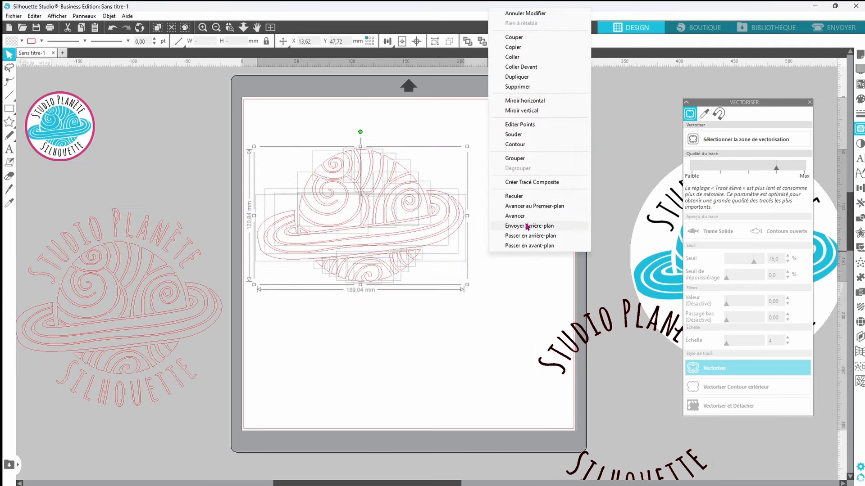
pyautogui.click(521, 188)
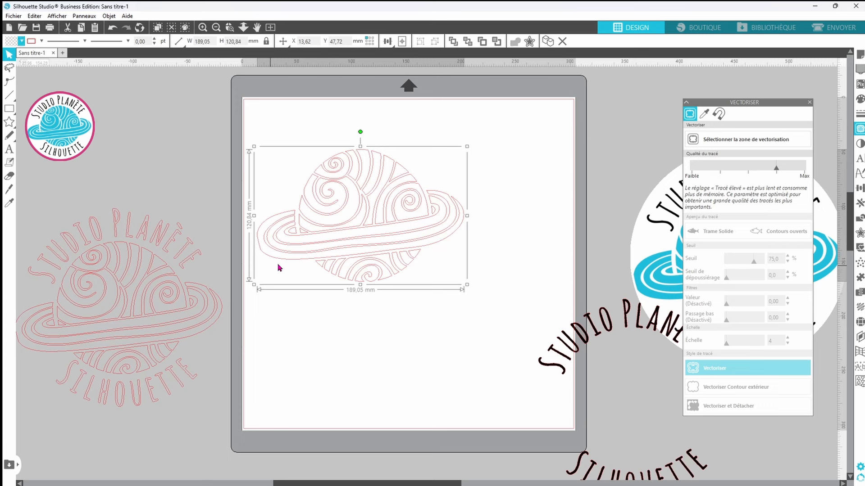
# Smooth the outer curve at the left end of the planet's ring by adjusting the handle of its edit point.
pyautogui.doubleClick(261, 247)
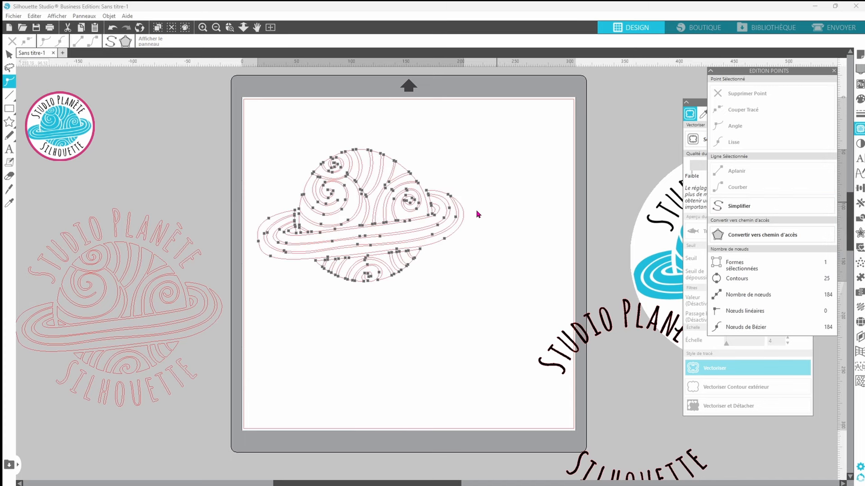
pyautogui.click(260, 243)
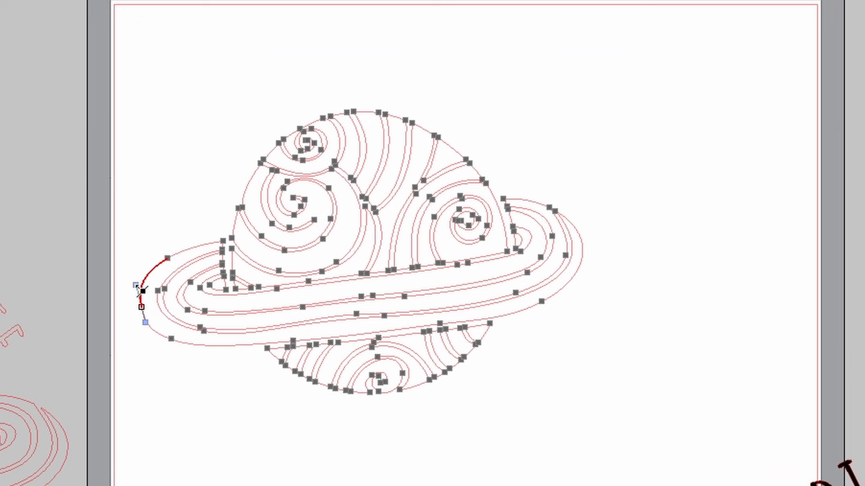
pyautogui.moveTo(136, 286); pyautogui.dragTo(138, 285)
pyautogui.click(175, 412)
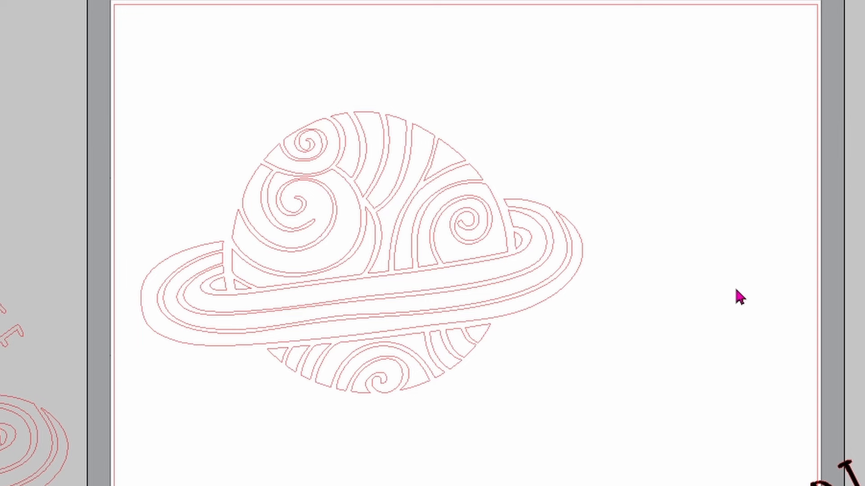
# Fill the planet with the blue sampled from the original logo image and move it lower on the mat.
pyautogui.moveTo(621, 67); pyautogui.dragTo(122, 477)
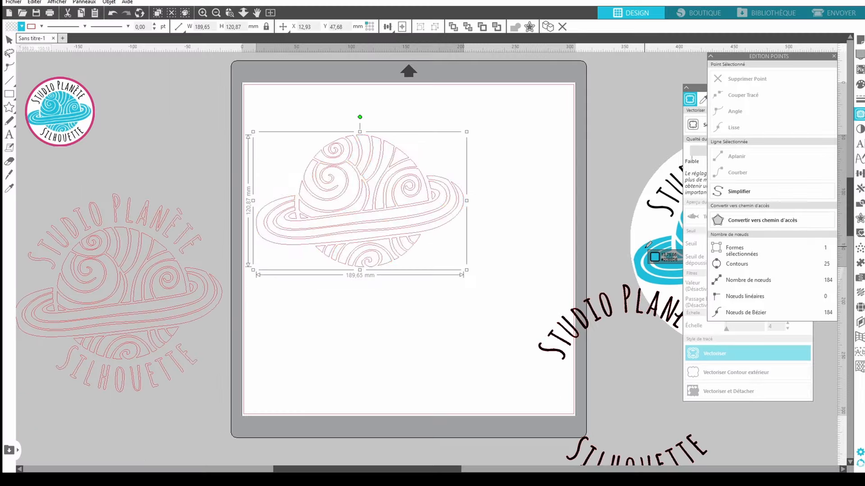
pyautogui.click(11, 26)
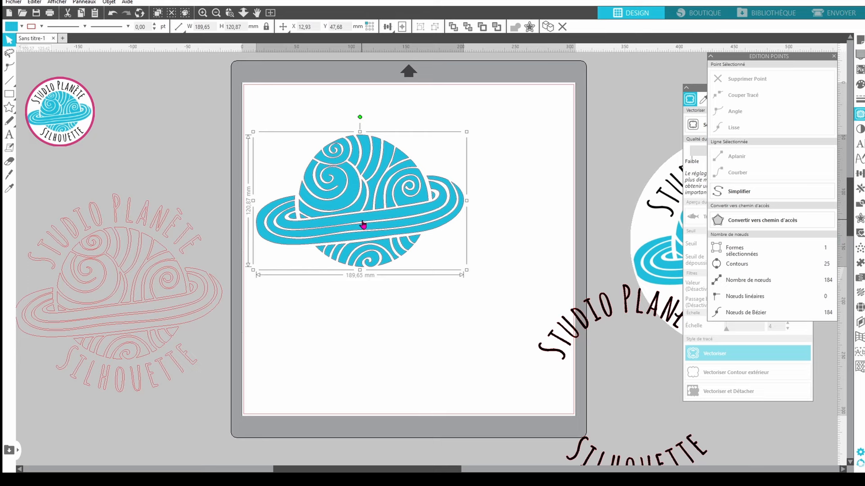
pyautogui.moveTo(362, 225); pyautogui.dragTo(356, 352)
# Move the black lettering back onto the mat above the planet and simplify its edit points.
pyautogui.moveTo(571, 330); pyautogui.dragTo(290, 136)
pyautogui.click(390, 264)
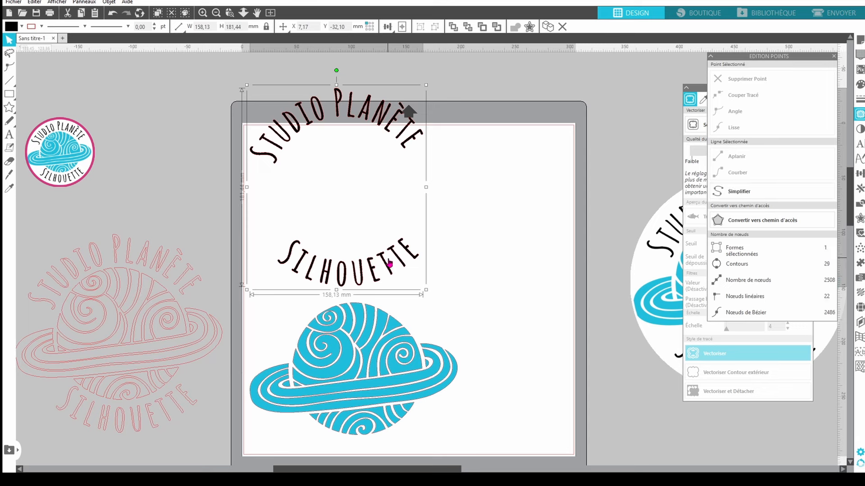
pyautogui.doubleClick(390, 265)
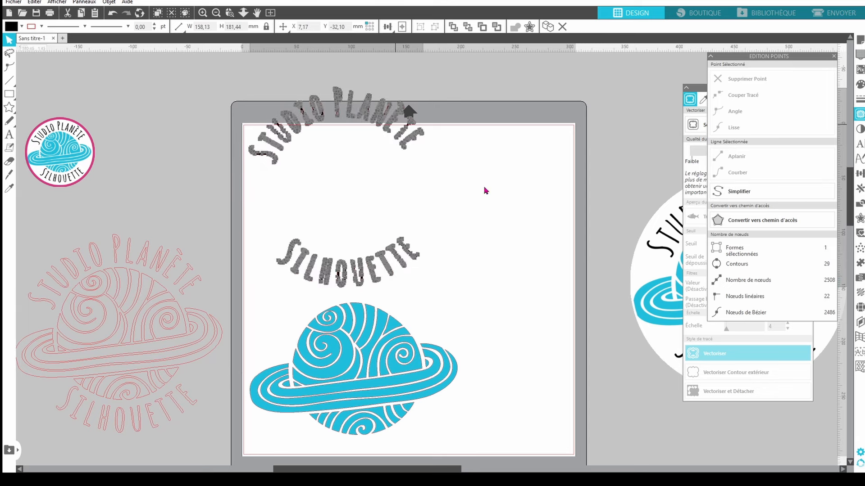
pyautogui.click(739, 191)
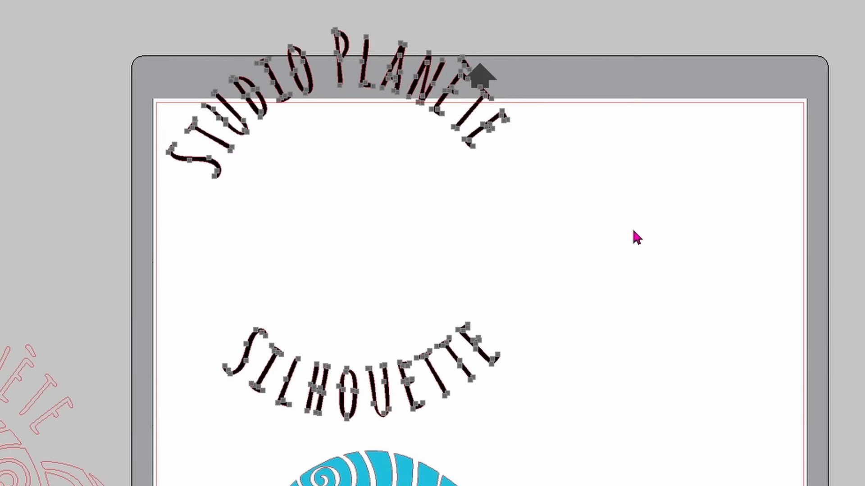
pyautogui.click(596, 341)
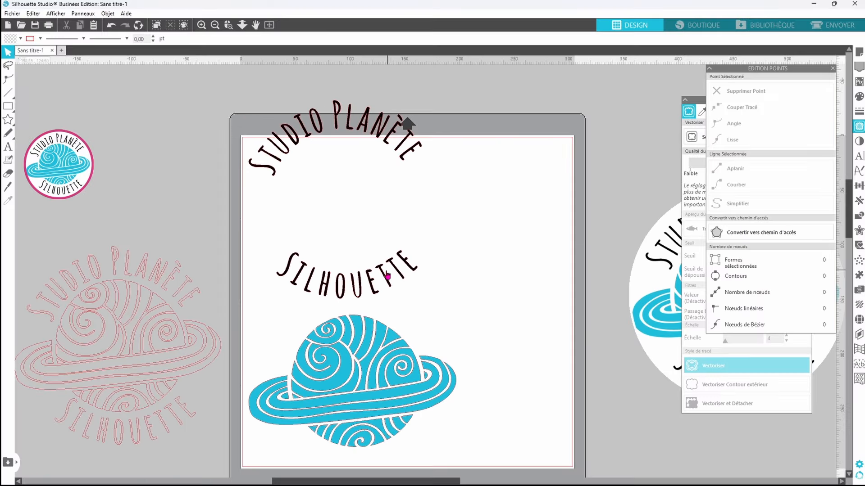
# Place the planet inside the circular lettering and move the assembled logo together onto the mat's cutting area.
pyautogui.moveTo(387, 336); pyautogui.dragTo(373, 153)
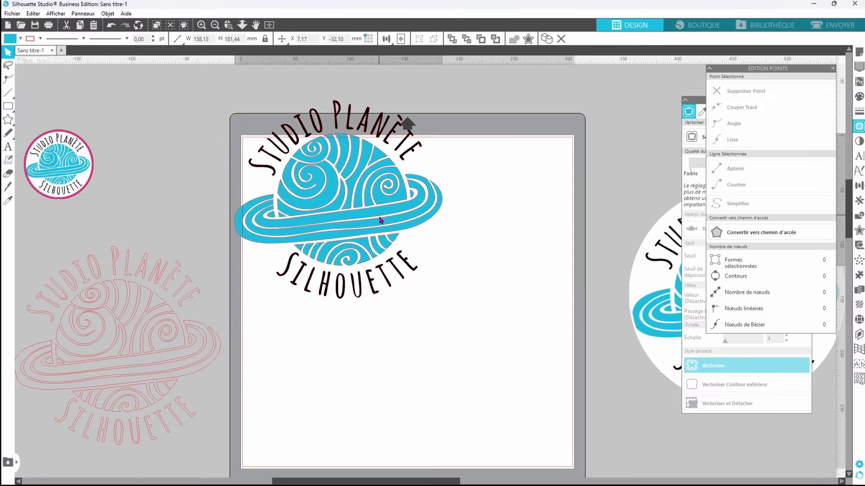
pyautogui.moveTo(456, 311); pyautogui.dragTo(225, 88)
pyautogui.click(415, 39)
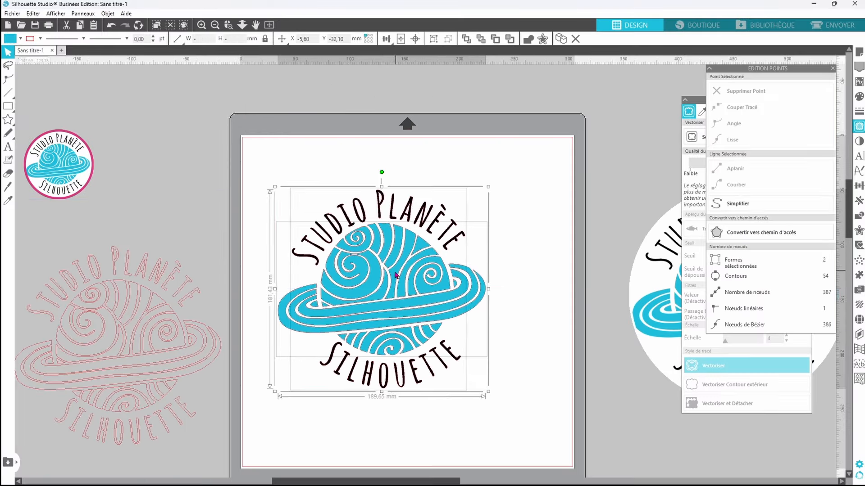
# Nudge only the lettering about 3 mm to the left to balance it around the planet.
pyautogui.click(555, 207)
pyautogui.click(423, 212)
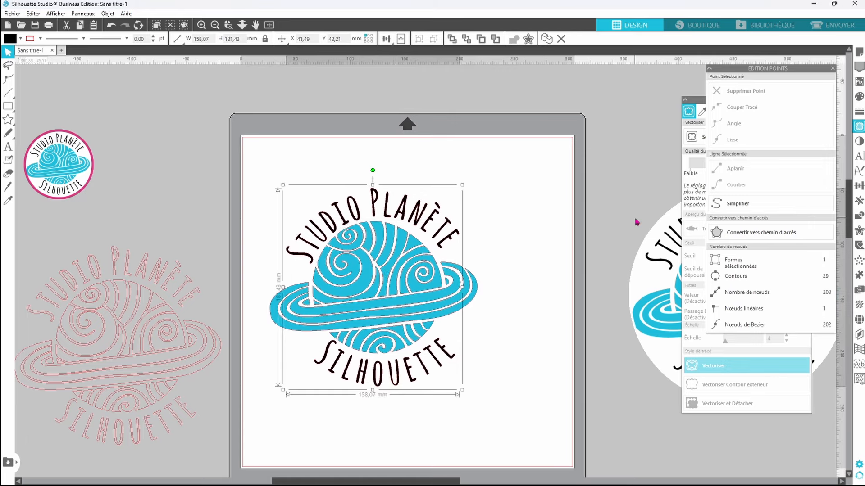
pyautogui.press('Left')
pyautogui.press('Left')
pyautogui.press('Left')
pyautogui.press('Left')
pyautogui.press('Left')
pyautogui.press('Left')
pyautogui.press('Left')
pyautogui.press('Left')
pyautogui.press('Left')
pyautogui.press('Left')
pyautogui.press('Left')
pyautogui.press('Left')
pyautogui.press('Left')
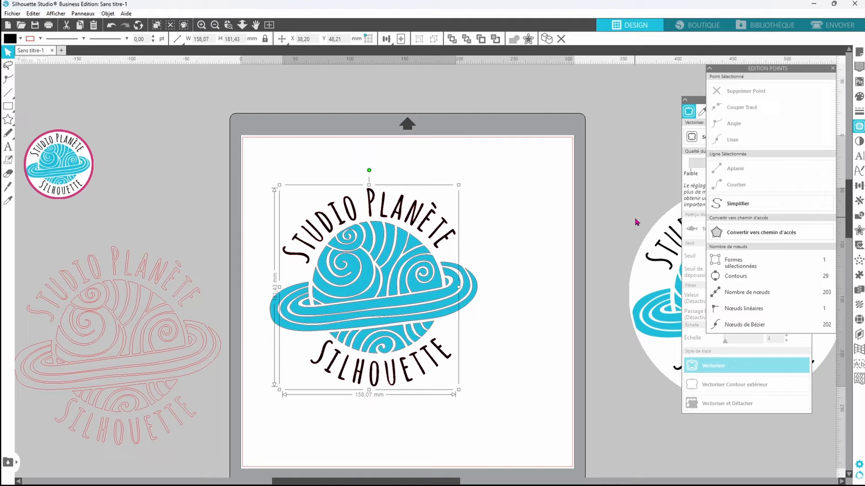
# Check the assembled logo's cut lines in the send view and return to the design view.
pyautogui.click(832, 25)
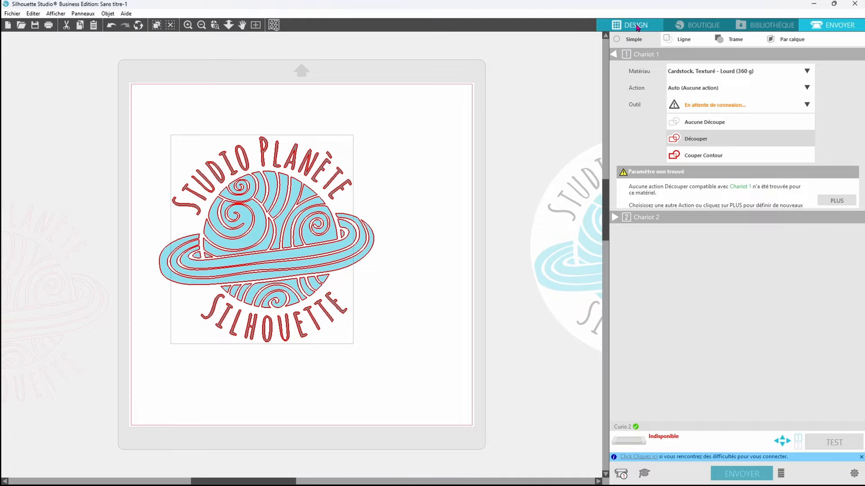
pyautogui.click(636, 26)
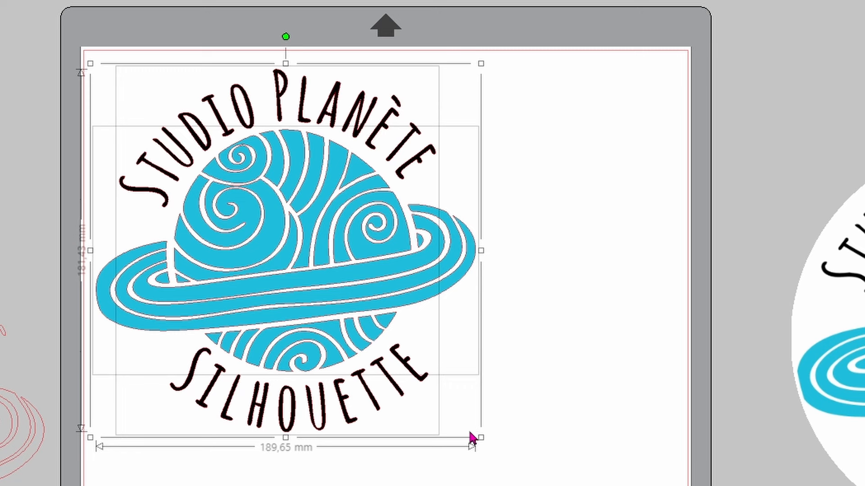
# Scale the whole logo proportionally to about 130 mm wide and open it in the send view.
pyautogui.moveTo(481, 438); pyautogui.dragTo(330, 318)
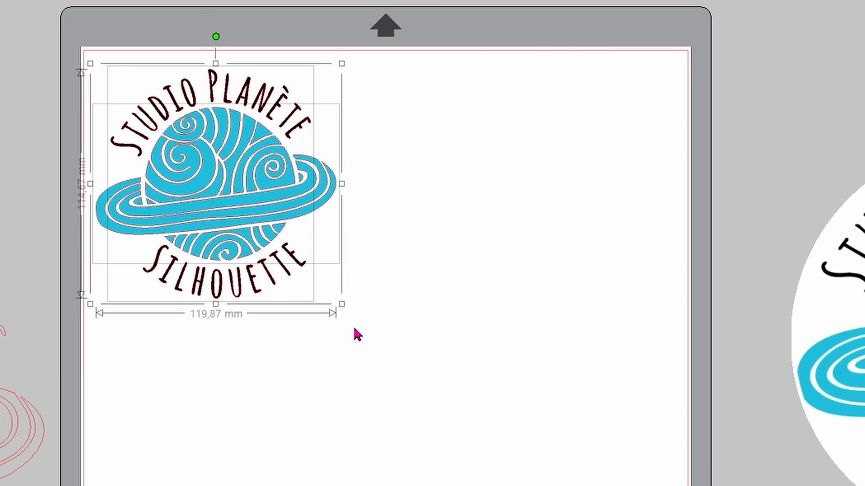
pyautogui.moveTo(341, 303); pyautogui.dragTo(354, 332)
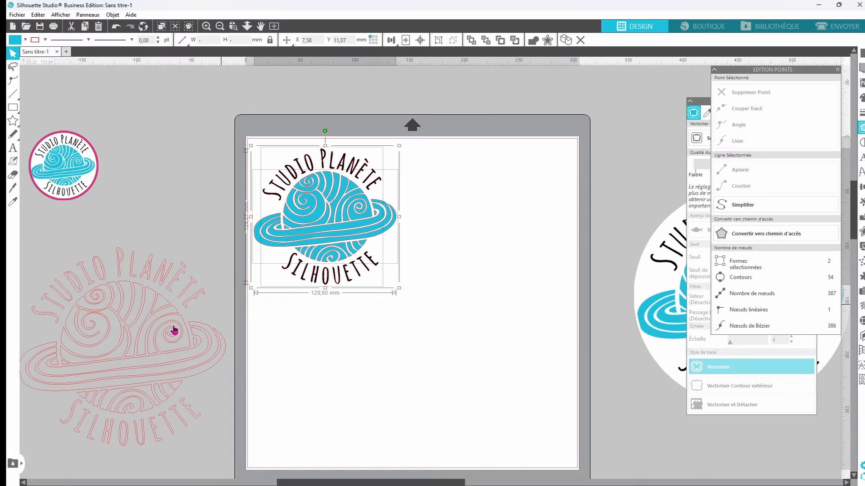
pyautogui.click(836, 27)
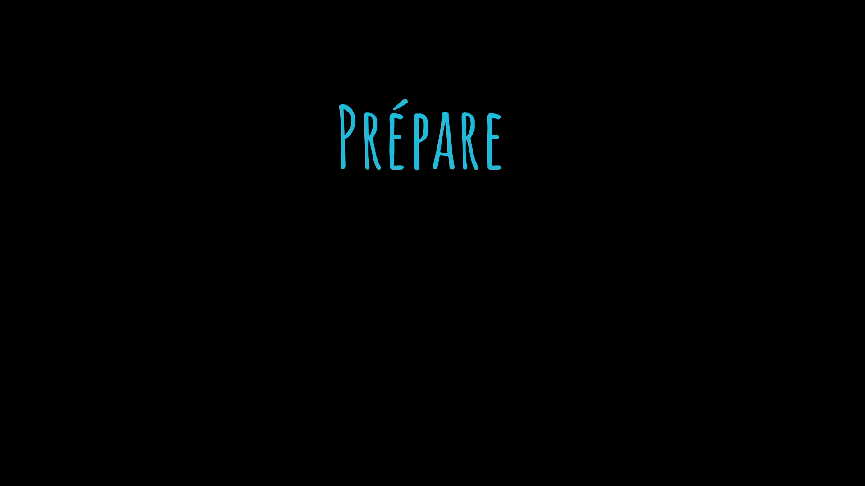